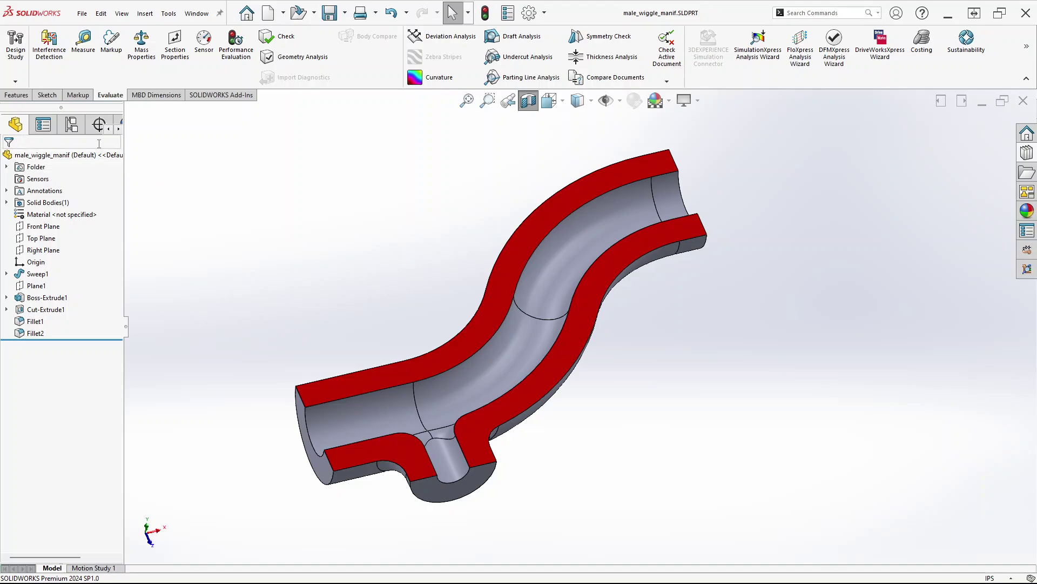
- Turn off the section view, switch to the Verified CAD page in the browser and download the free three-size male NPT trial library file
{"action": "left_click", "coordinate": [529, 105]}
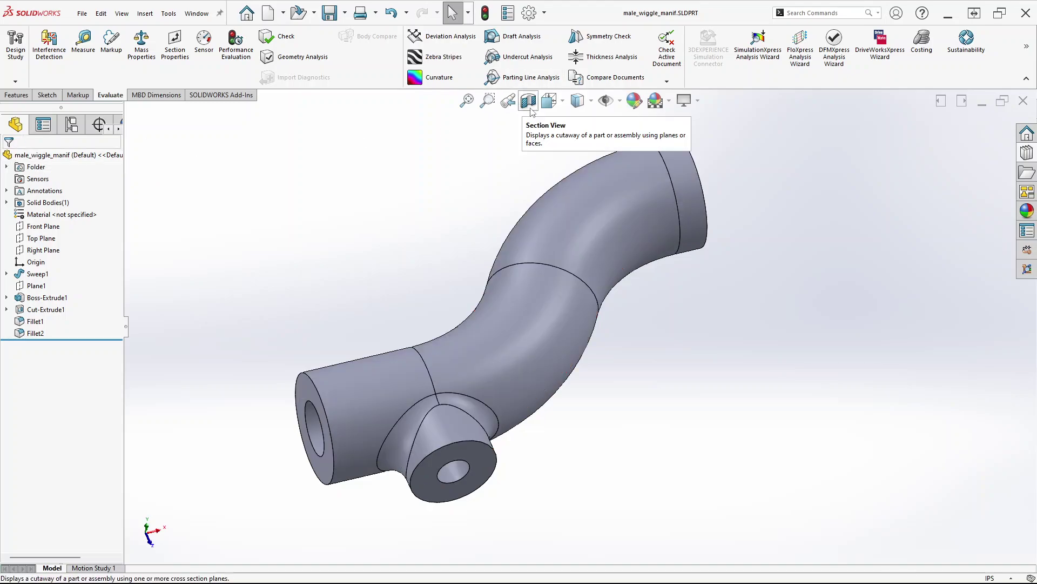
{"action": "key", "text": "alt+Tab"}
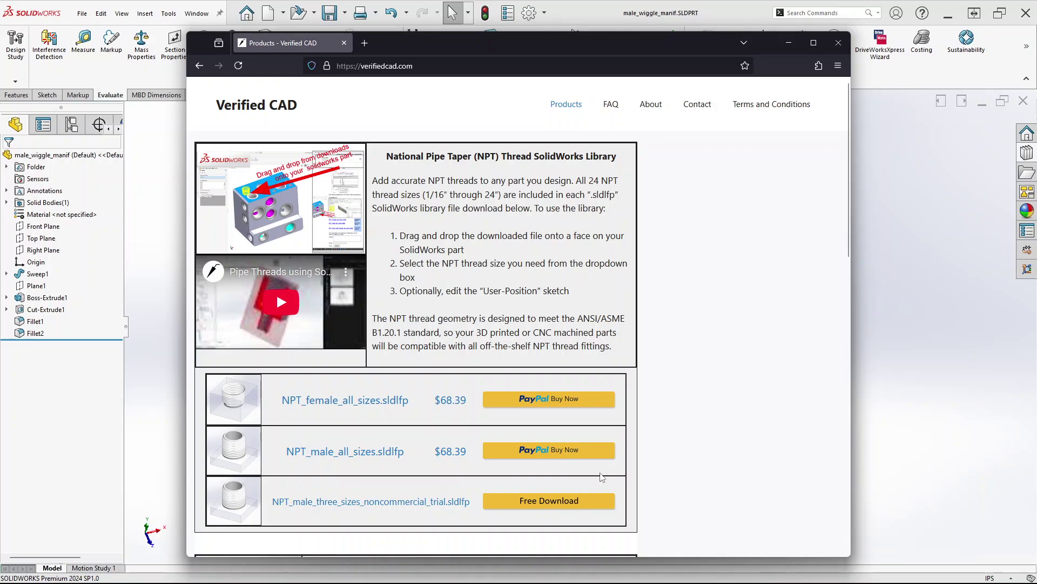
{"action": "left_click", "coordinate": [566, 503]}
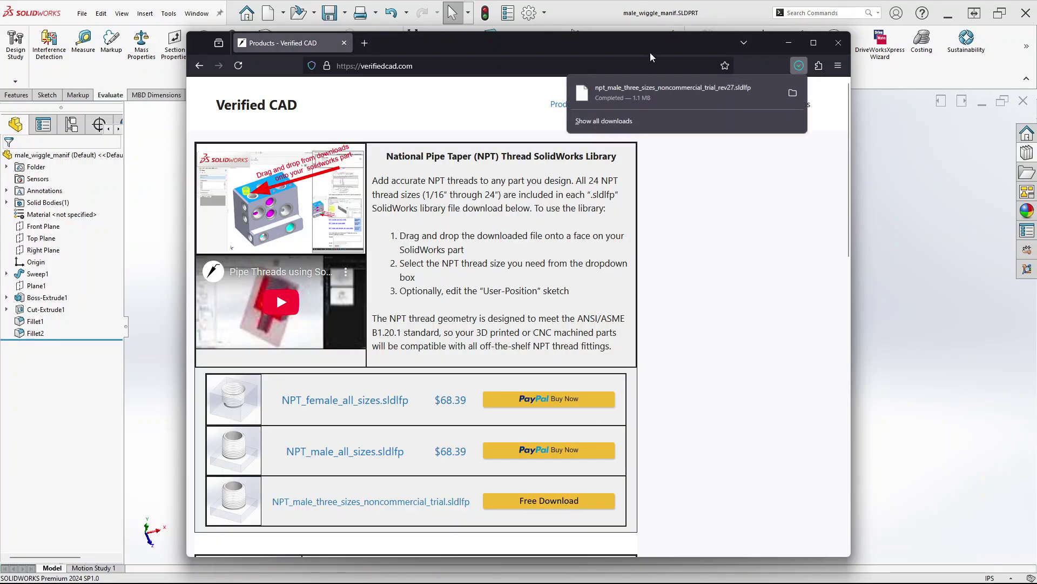
- Place the downloaded male NPT library feature on the end face of the manifold's upper curved end, using the 0.250 configuration
{"action": "left_click_drag", "start_coordinate": [650, 41], "coordinate": [635, 255]}
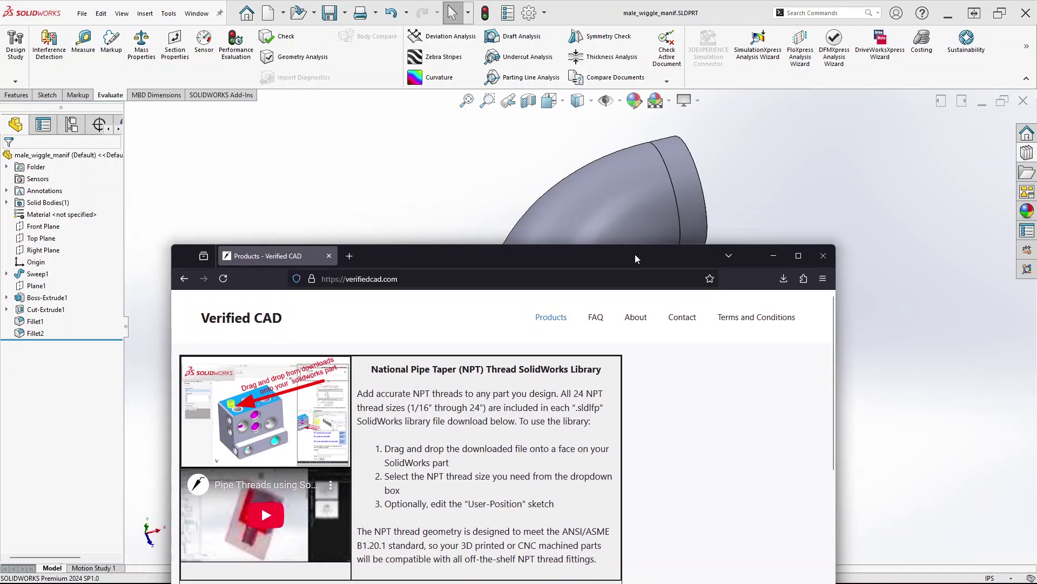
{"action": "middle_click_drag", "start_coordinate": [712, 198], "coordinate": [636, 241]}
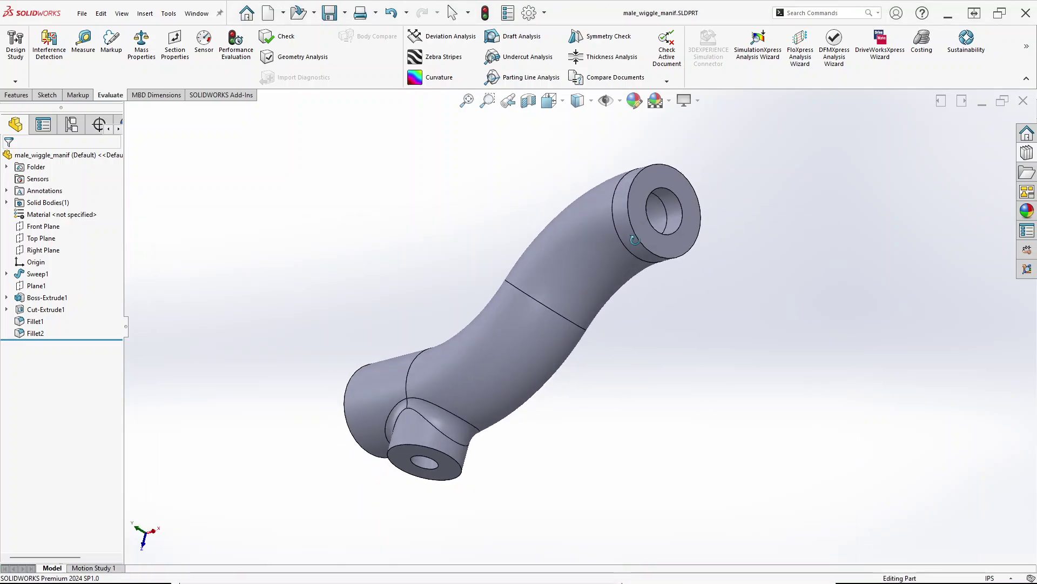
{"action": "key", "text": "alt+Tab"}
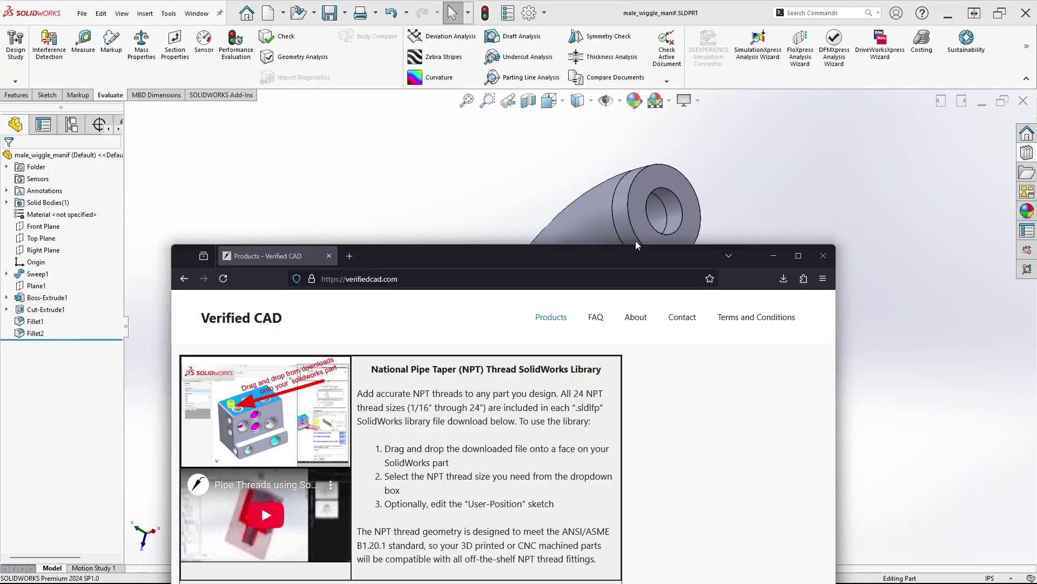
{"action": "left_click", "coordinate": [783, 278]}
{"action": "left_click_drag", "start_coordinate": [686, 303], "coordinate": [648, 197]}
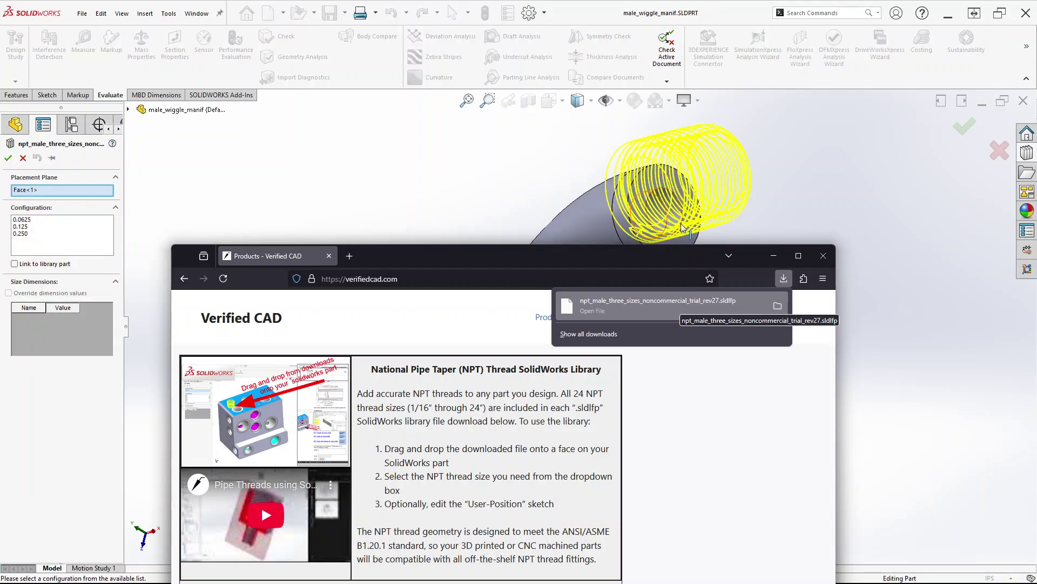
{"action": "left_click", "coordinate": [248, 210]}
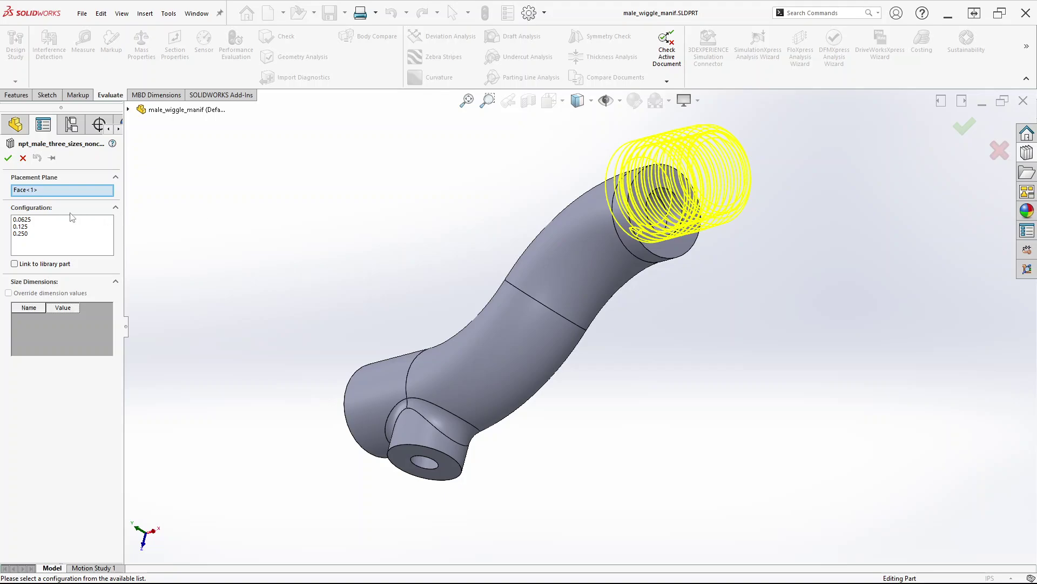
{"action": "left_click", "coordinate": [24, 234]}
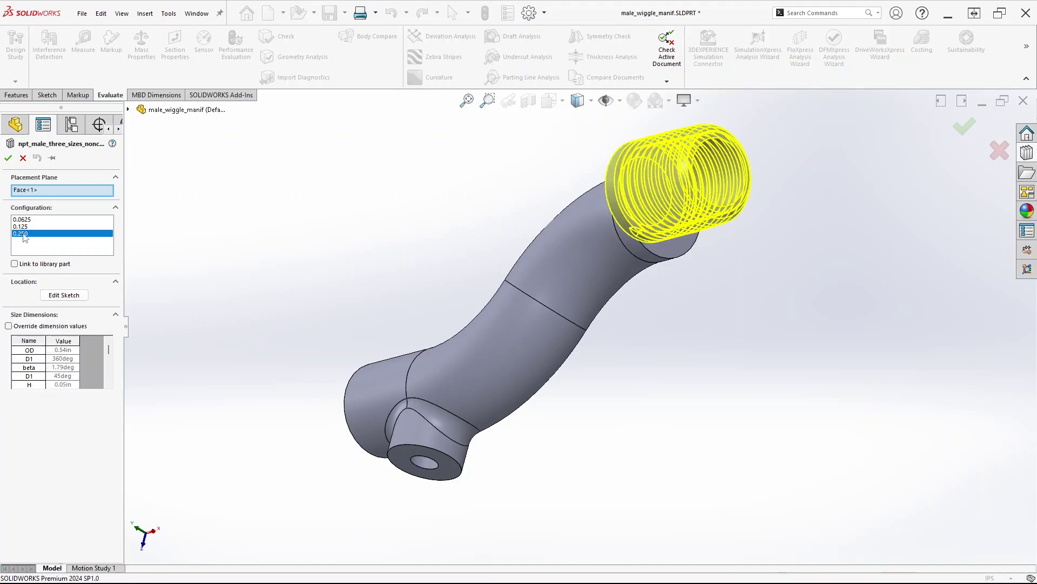
- Edit the thread's position sketch so its centre lies on the centre of the upper end's bore, and finish the feature
{"action": "left_click", "coordinate": [65, 296]}
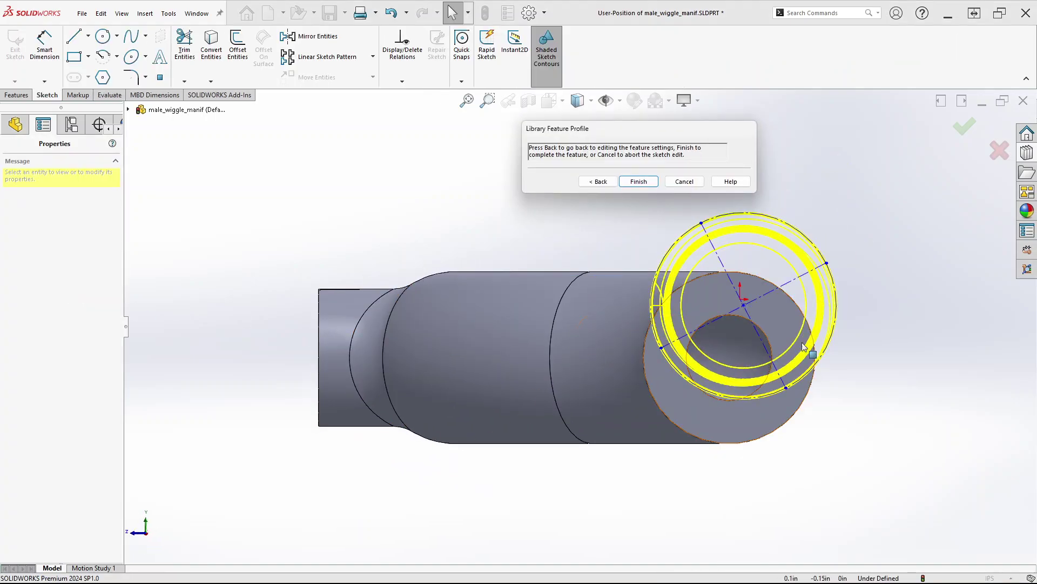
{"action": "mouse_move", "coordinate": [744, 301]}
{"action": "left_mouse_down"}
{"action": "mouse_move", "coordinate": [759, 331]}
{"action": "mouse_move", "coordinate": [730, 357]}
{"action": "left_mouse_up"}
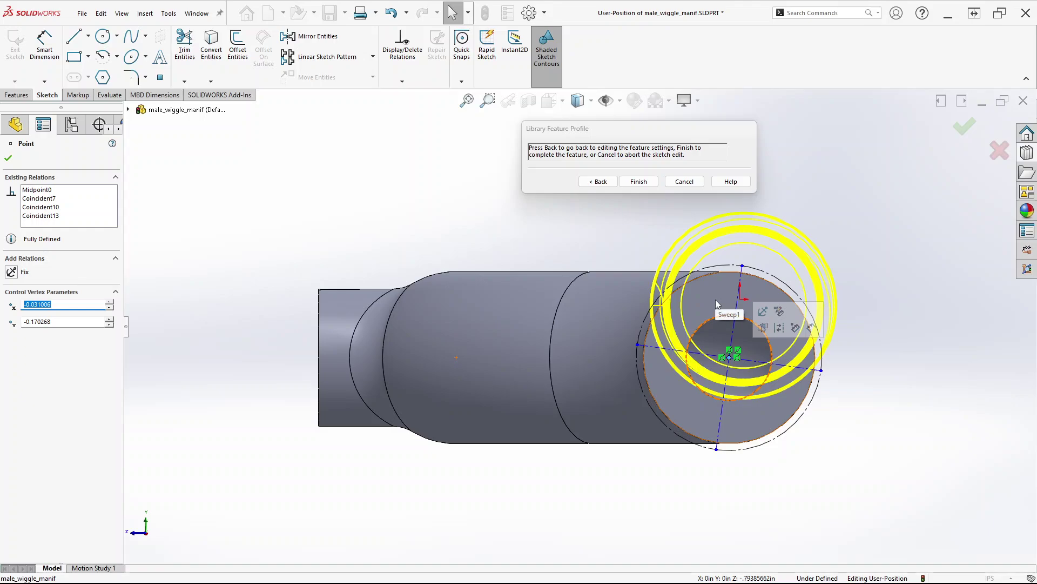
{"action": "left_click", "coordinate": [639, 182]}
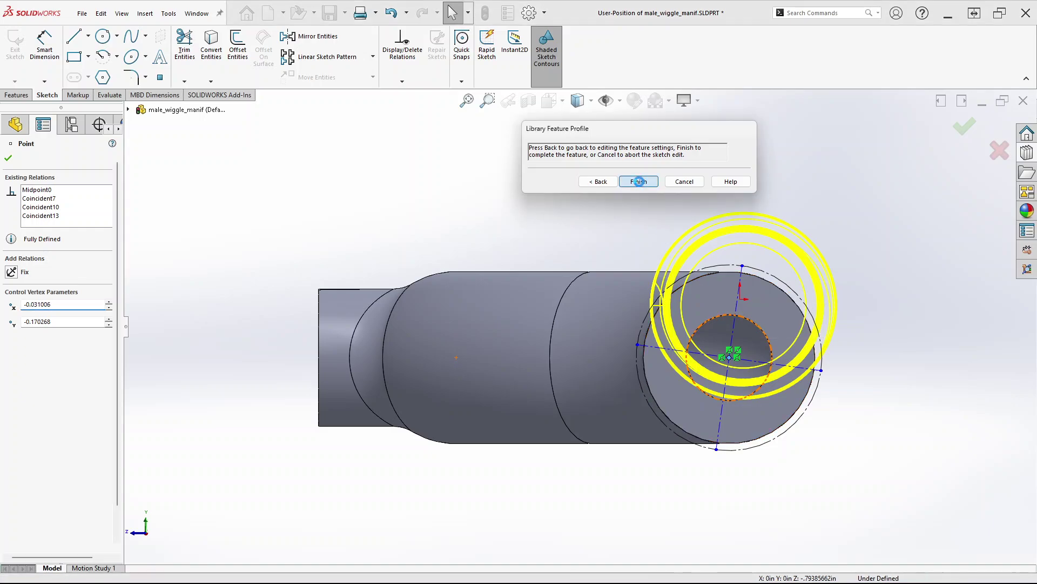
- Place the downloaded NPT library file from the browser on the end face of the opposite straight end, using the 0.250 configuration
{"action": "middle_click_drag", "start_coordinate": [614, 231], "coordinate": [713, 380]}
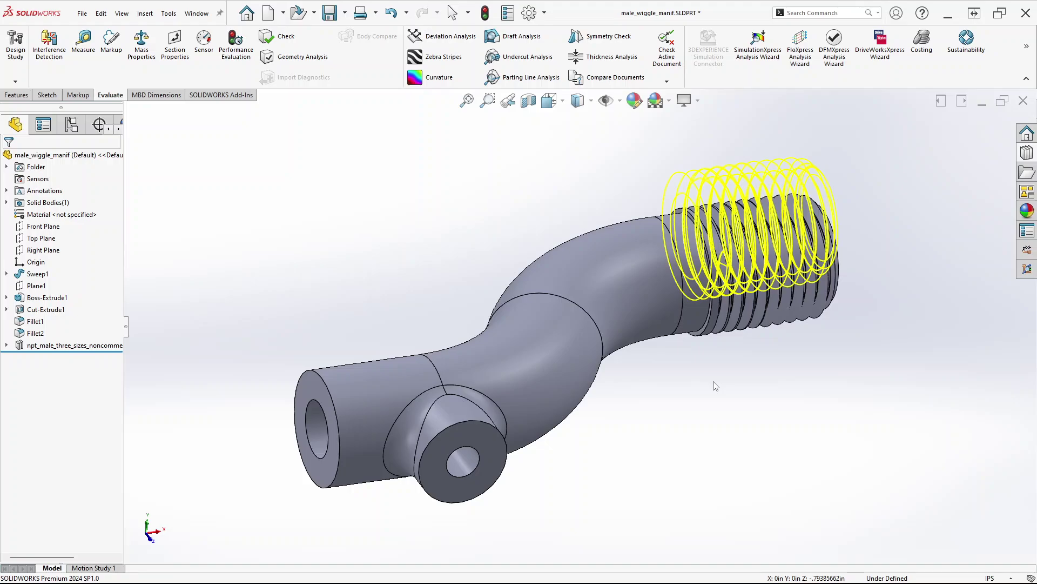
{"action": "key", "text": "alt+Tab"}
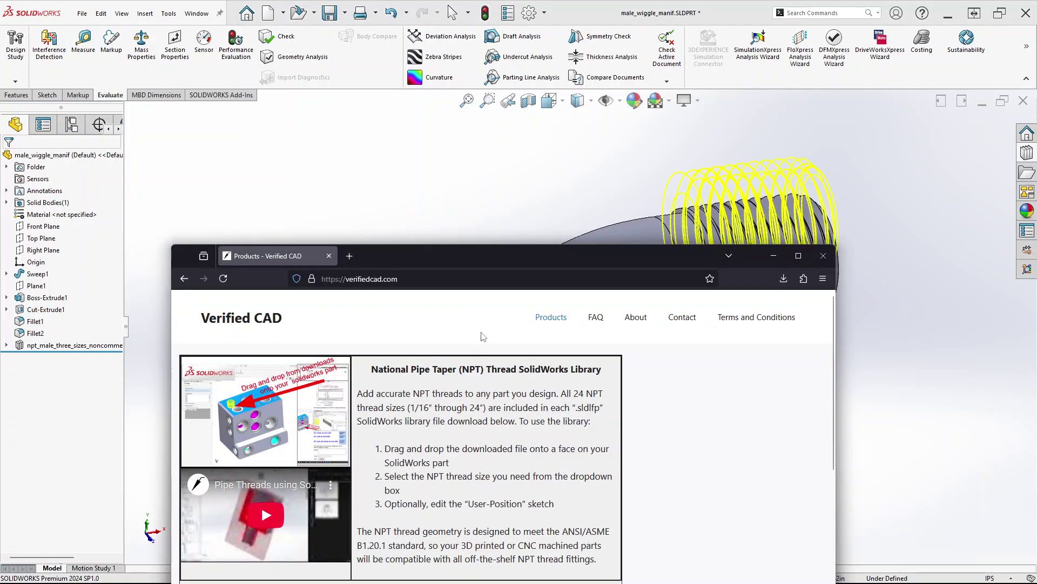
{"action": "left_click", "coordinate": [783, 278]}
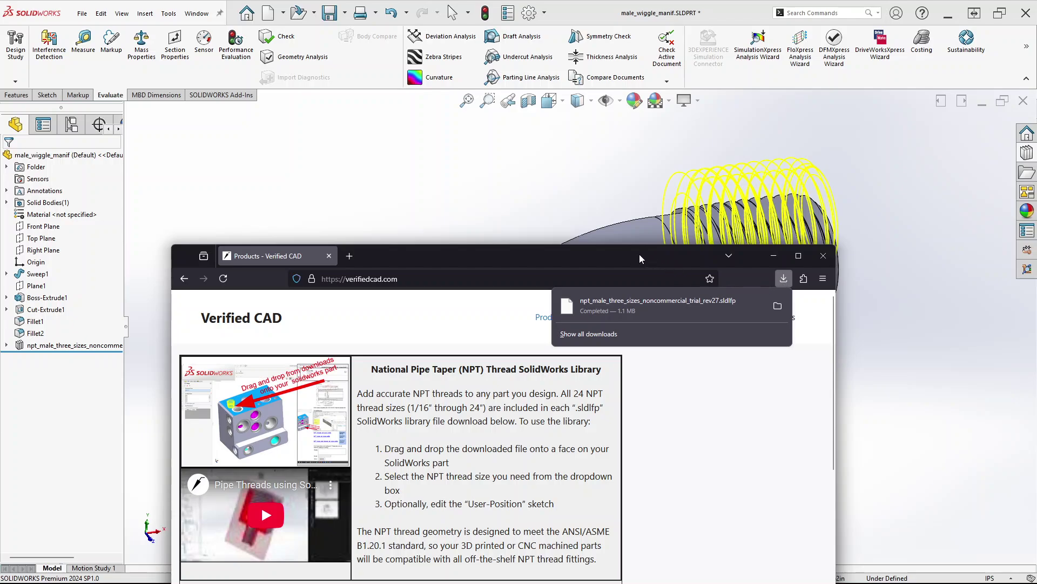
{"action": "left_click_drag", "start_coordinate": [640, 258], "coordinate": [604, 465]}
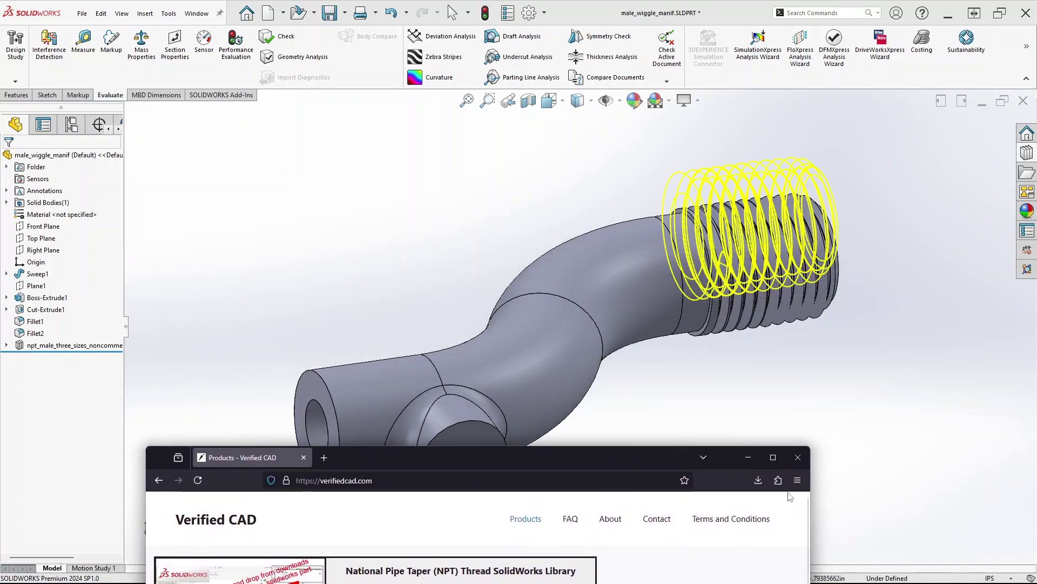
{"action": "left_click", "coordinate": [759, 479]}
{"action": "left_click_drag", "start_coordinate": [692, 495], "coordinate": [314, 397]}
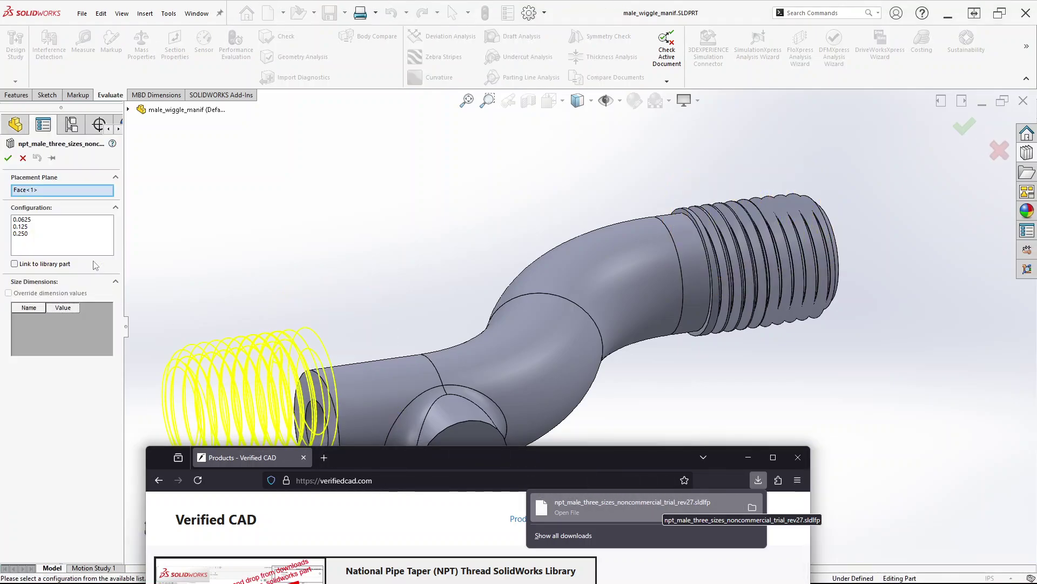
{"action": "left_click", "coordinate": [22, 234]}
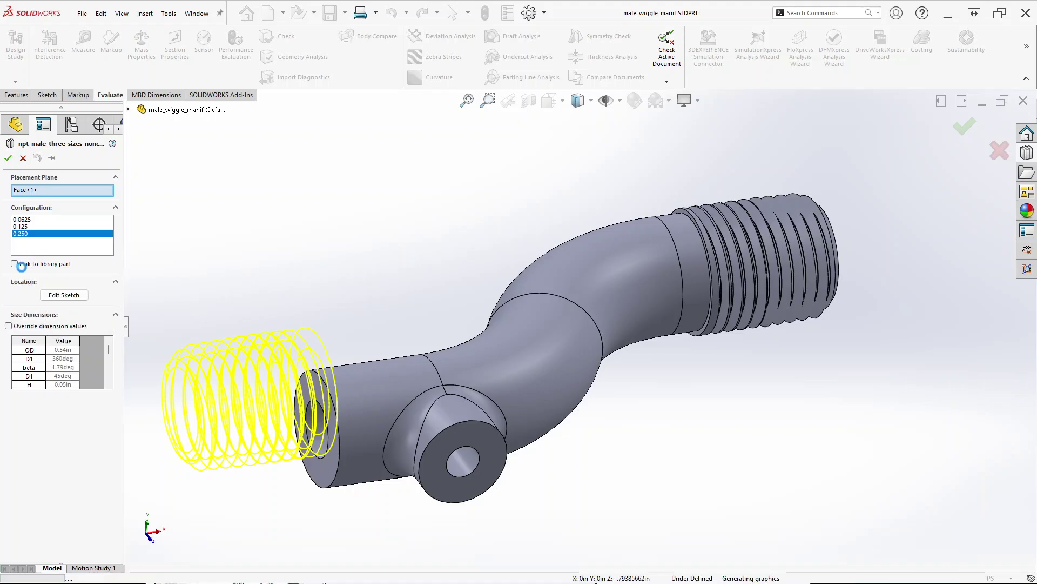
- Centre the second thread's position sketch on the straight end's bore and finish the library feature
{"action": "left_click", "coordinate": [54, 295]}
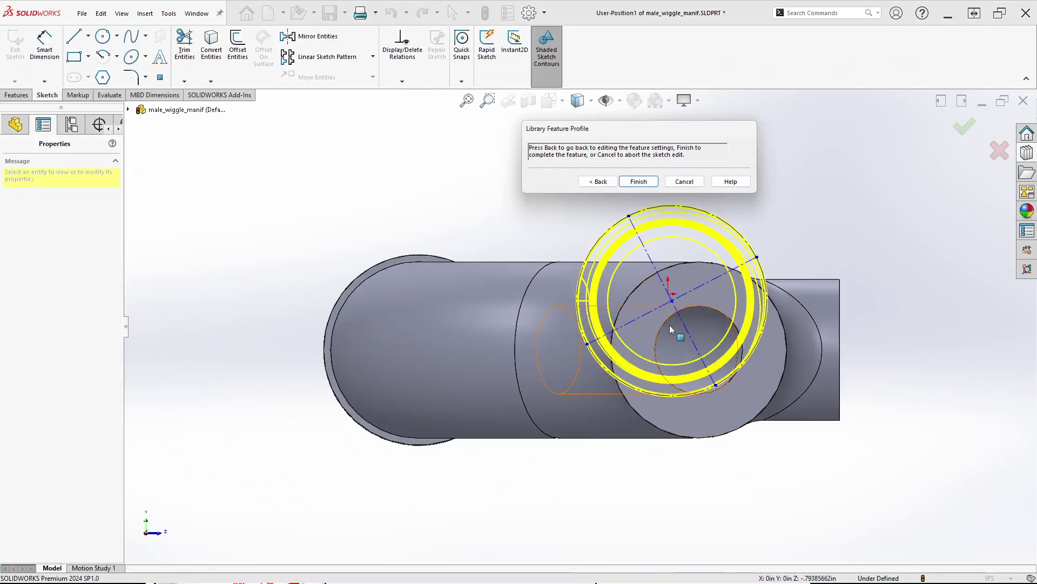
{"action": "mouse_move", "coordinate": [673, 302]}
{"action": "left_mouse_down"}
{"action": "mouse_move", "coordinate": [700, 327]}
{"action": "mouse_move", "coordinate": [699, 350]}
{"action": "left_mouse_up"}
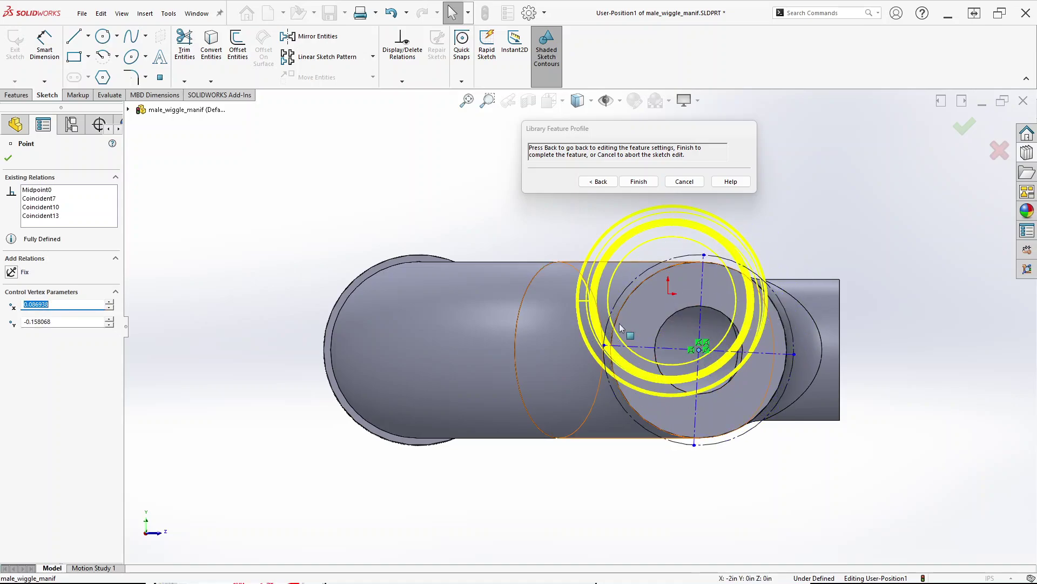
{"action": "left_click", "coordinate": [8, 159]}
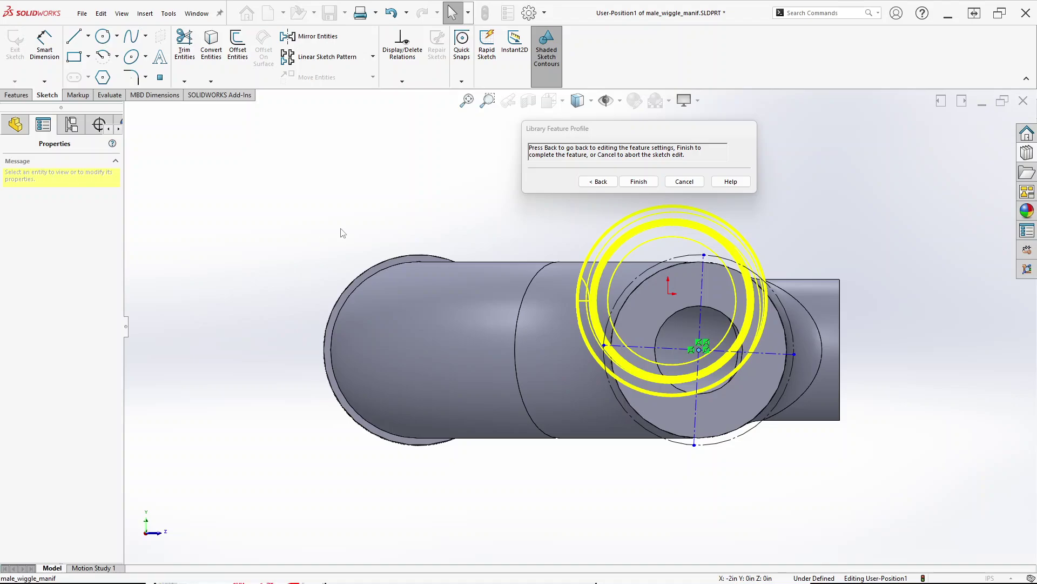
{"action": "left_click", "coordinate": [639, 181]}
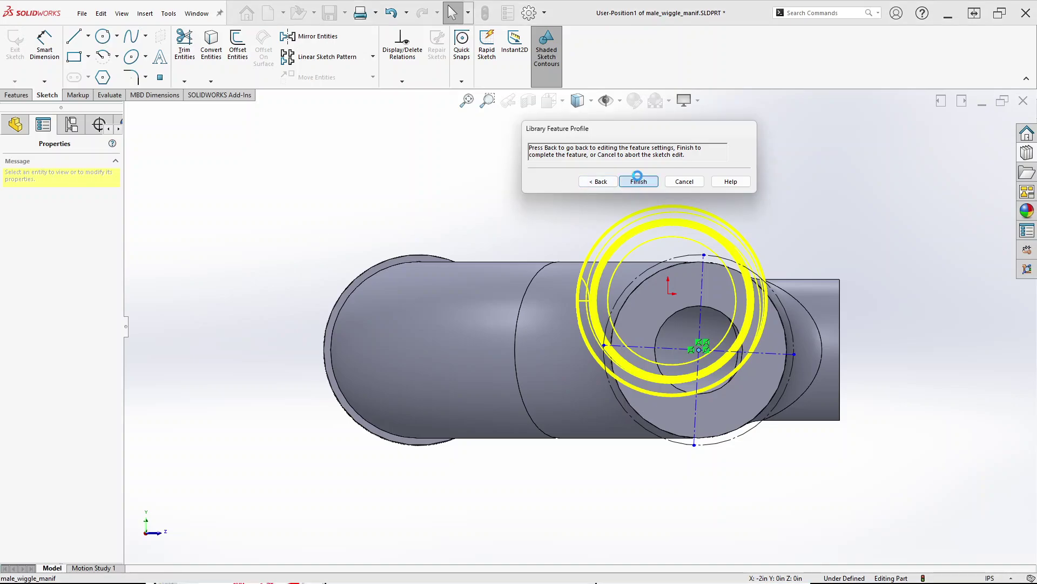
- Copy the existing NPT thread feature onto the end face of the small side branch, using the 0.125 configuration
{"action": "middle_click_drag", "start_coordinate": [723, 259], "coordinate": [628, 279]}
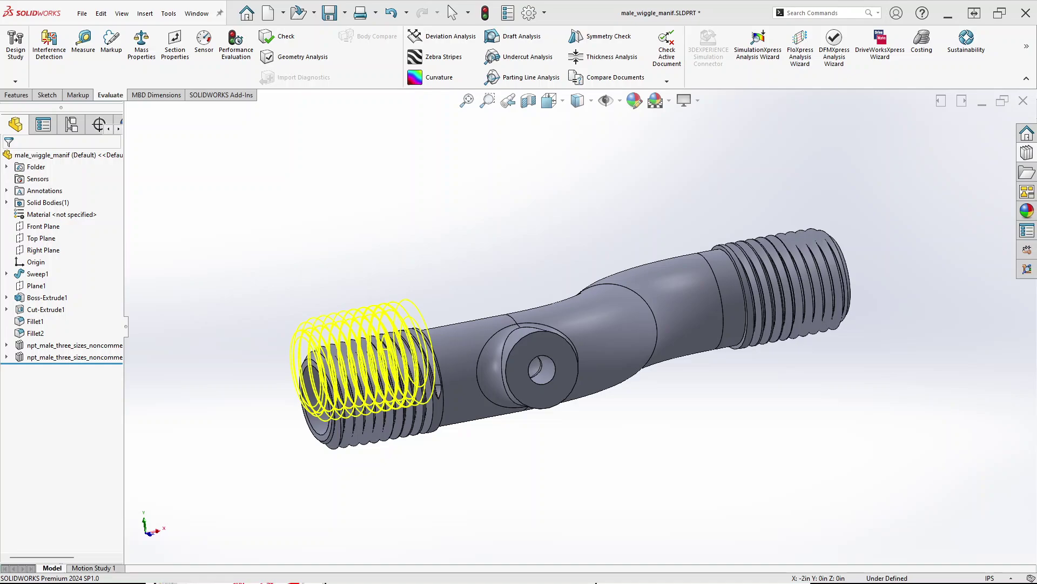
{"action": "left_click_drag", "start_coordinate": [76, 361], "coordinate": [535, 361], "text": "ctrl"}
{"action": "left_click", "coordinate": [24, 226]}
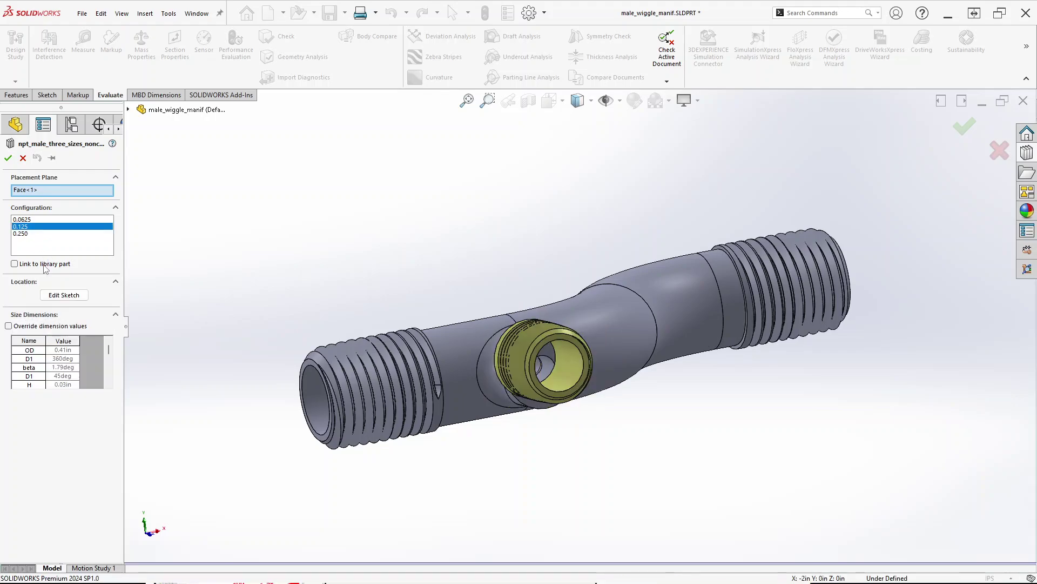
- Centre the branch thread's position sketch on the side branch's bore and finish the library feature
{"action": "left_click", "coordinate": [55, 298]}
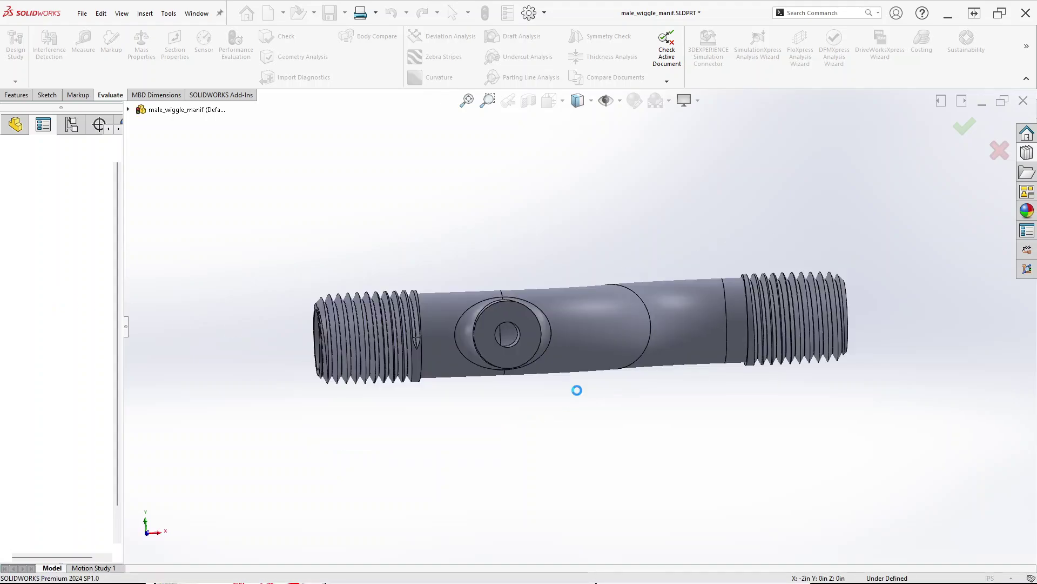
{"action": "scroll", "coordinate": [502, 338], "scroll_direction": "down", "scroll_amount": 2}
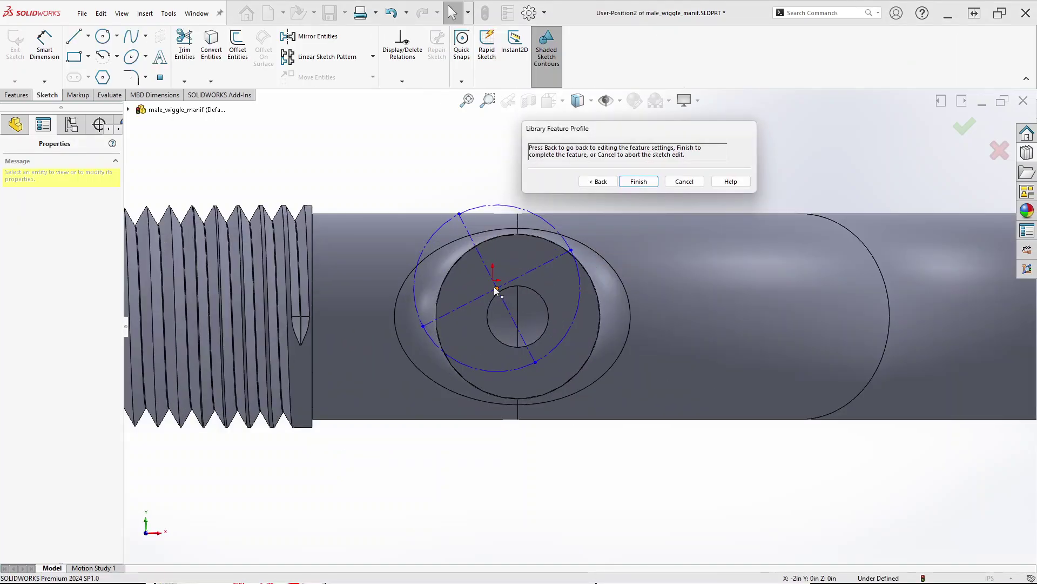
{"action": "left_click", "coordinate": [496, 290]}
{"action": "mouse_move", "coordinate": [496, 290]}
{"action": "left_mouse_down"}
{"action": "mouse_move", "coordinate": [542, 302]}
{"action": "mouse_move", "coordinate": [553, 361]}
{"action": "mouse_move", "coordinate": [530, 313]}
{"action": "mouse_move", "coordinate": [518, 319]}
{"action": "left_mouse_up"}
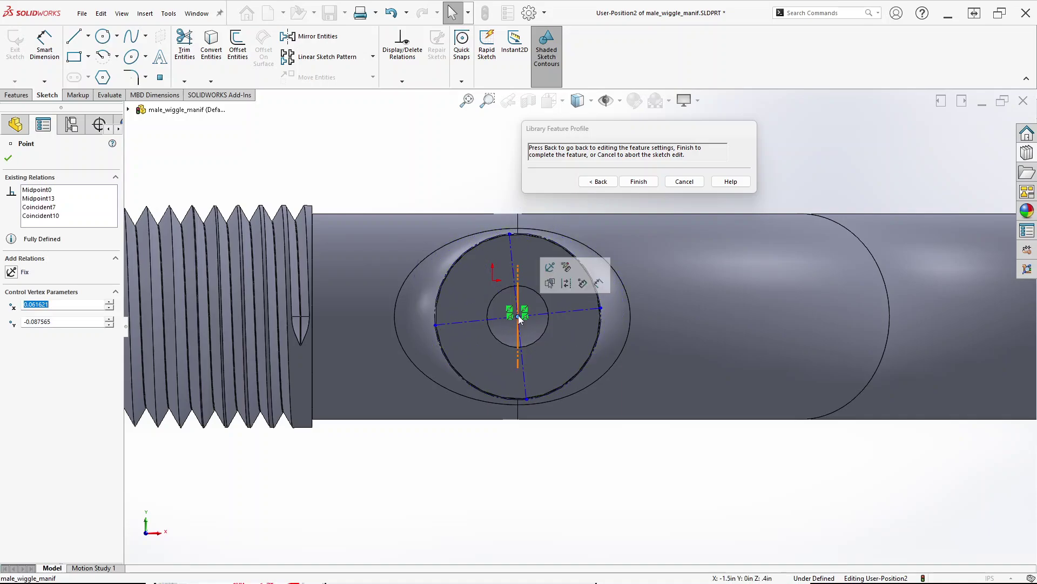
{"action": "left_click", "coordinate": [638, 181]}
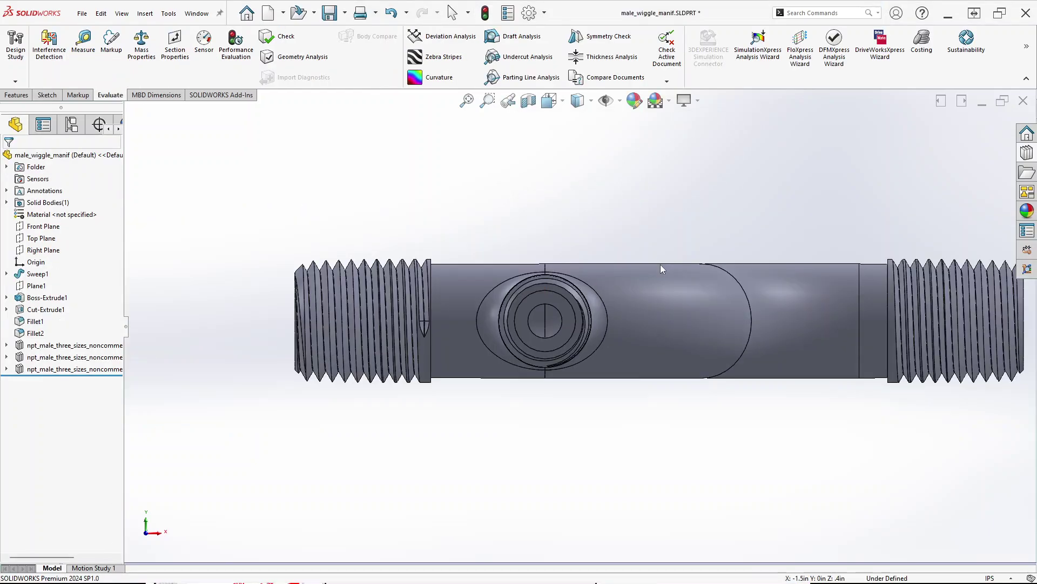
- Create a section view of the manifold on the Top Plane to inspect the bores inside the three threaded ends
{"action": "left_click", "coordinate": [530, 101]}
{"action": "scroll", "coordinate": [583, 384], "scroll_direction": "down", "scroll_amount": 5}
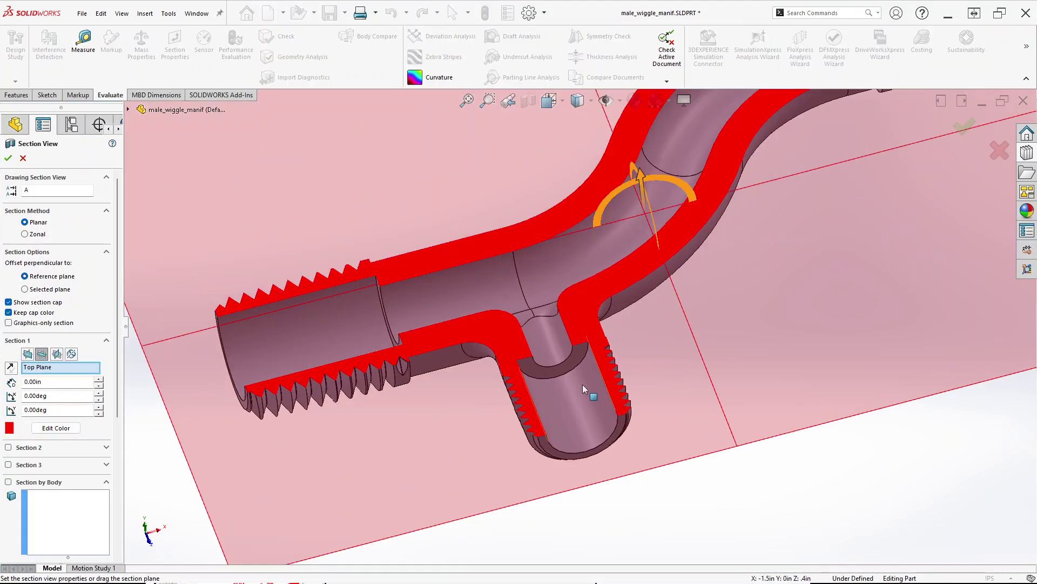
{"action": "middle_click_drag", "start_coordinate": [583, 384], "coordinate": [558, 321]}
{"action": "scroll", "coordinate": [558, 321], "scroll_direction": "up", "scroll_amount": 2}
{"action": "scroll", "coordinate": [772, 246], "scroll_direction": "down", "scroll_amount": 1}
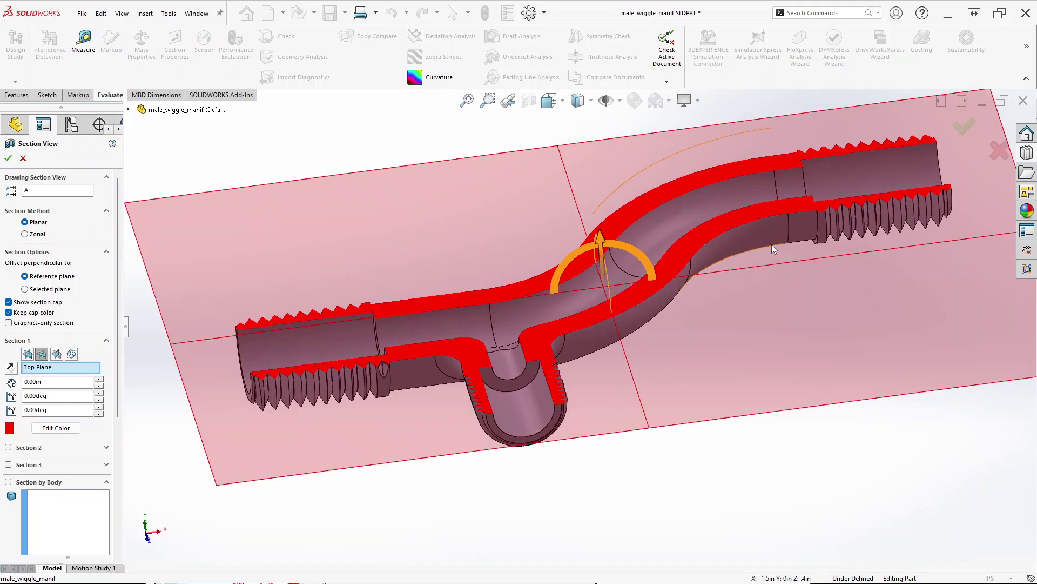
{"action": "left_click", "coordinate": [8, 158]}
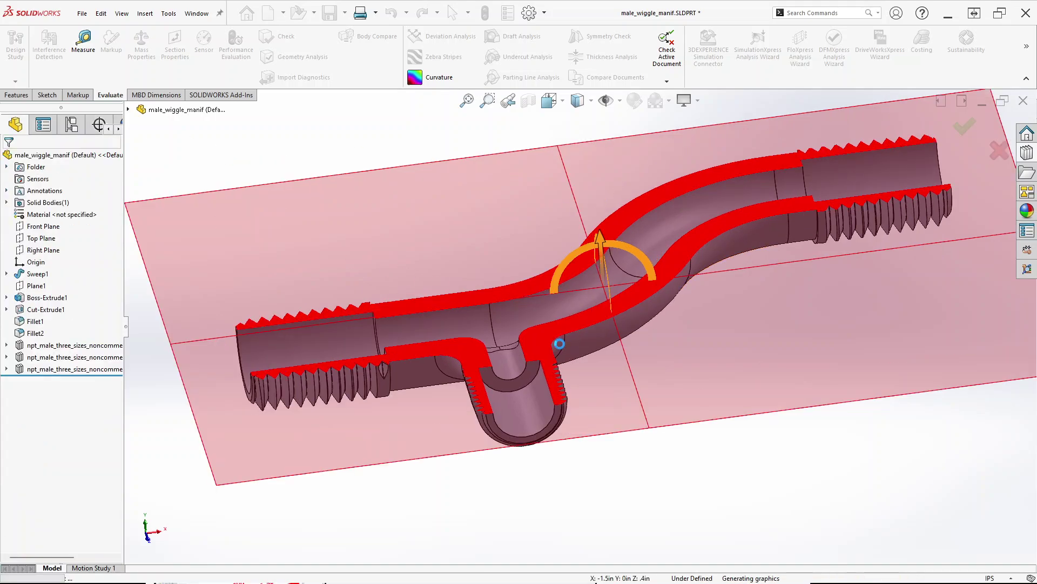
{"action": "middle_click_drag", "start_coordinate": [606, 388], "coordinate": [589, 373]}
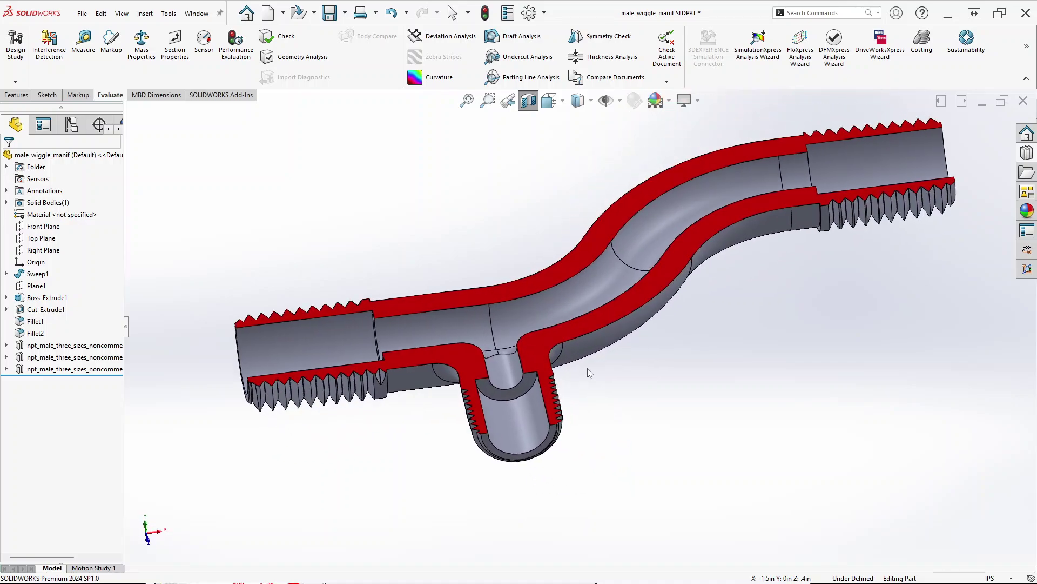
- Delete and patch the enlarged bore face and its step face inside the small side branch
{"action": "left_click", "coordinate": [143, 15]}
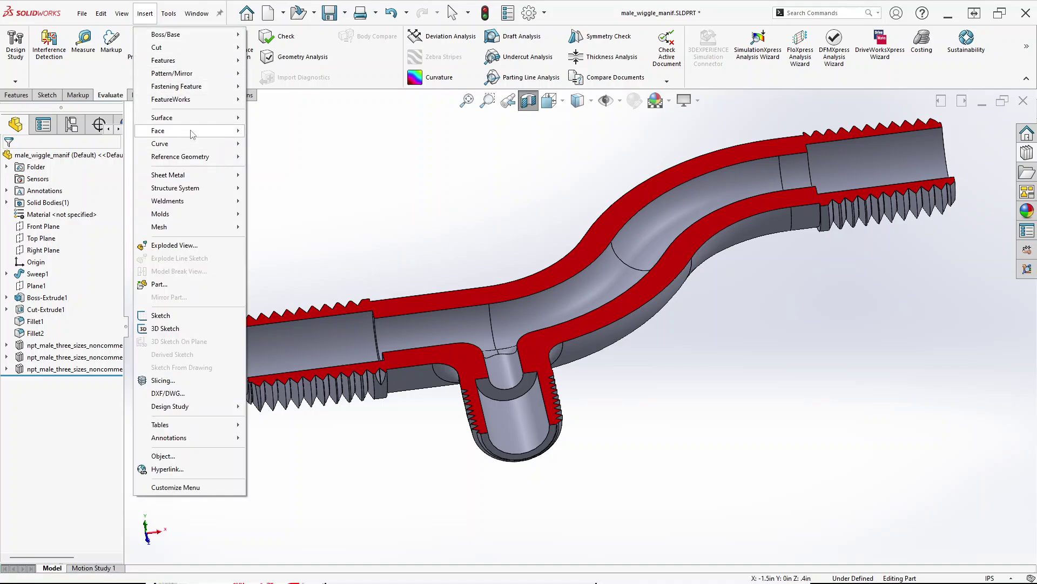
{"action": "mouse_move", "coordinate": [194, 131]}
{"action": "left_click", "coordinate": [300, 134]}
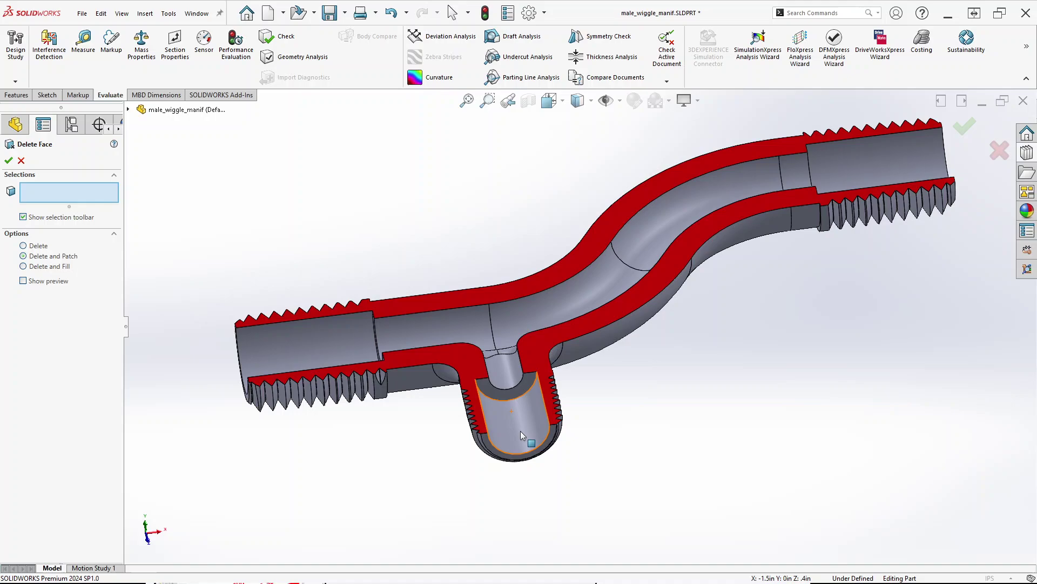
{"action": "left_click", "coordinate": [514, 392]}
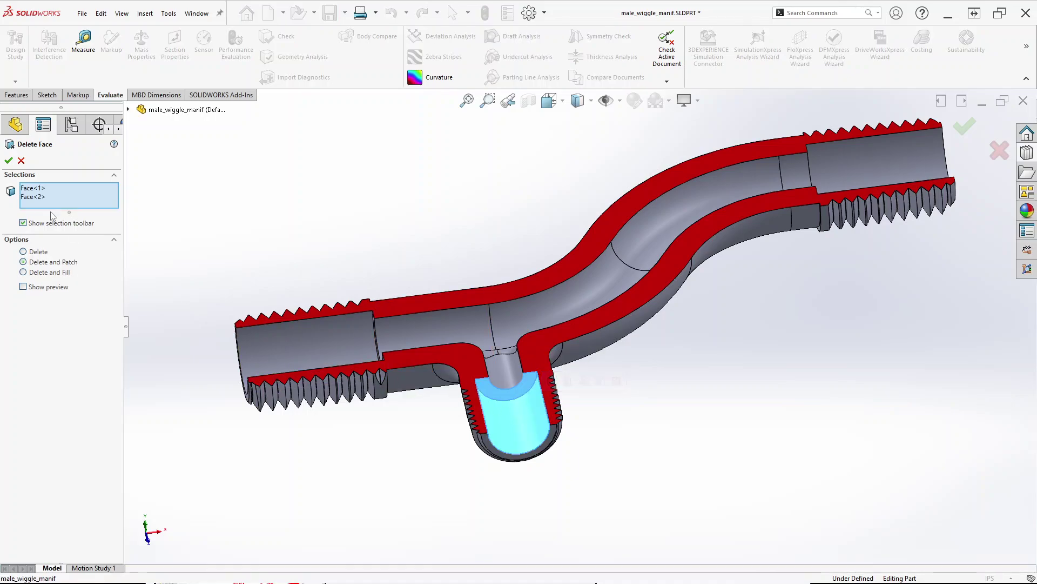
{"action": "left_click", "coordinate": [8, 160]}
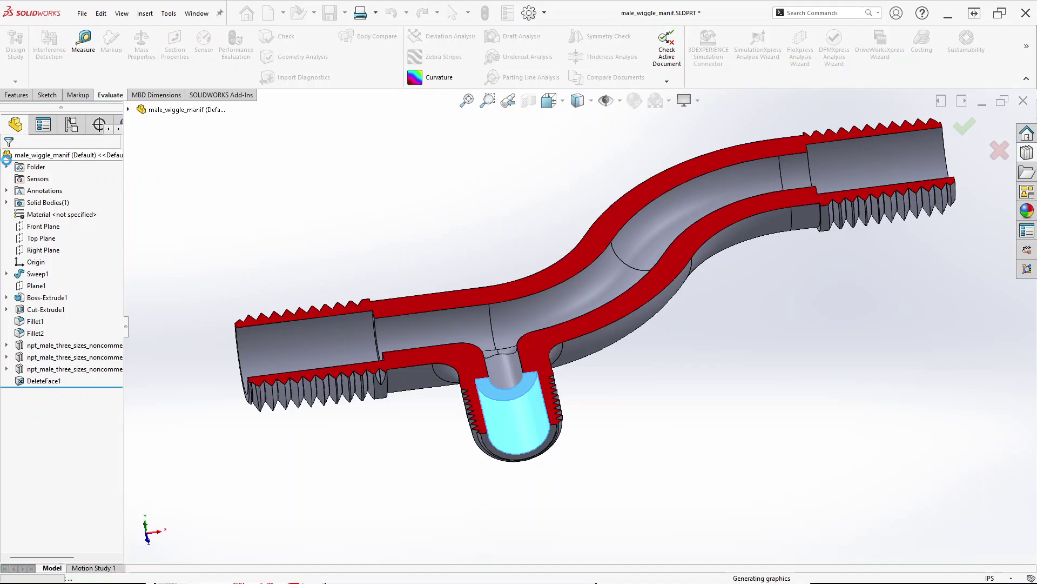
- Delete and patch the enlarged bore faces and their step faces inside the two main threaded ends with one Delete Face feature
{"action": "left_click", "coordinate": [145, 13]}
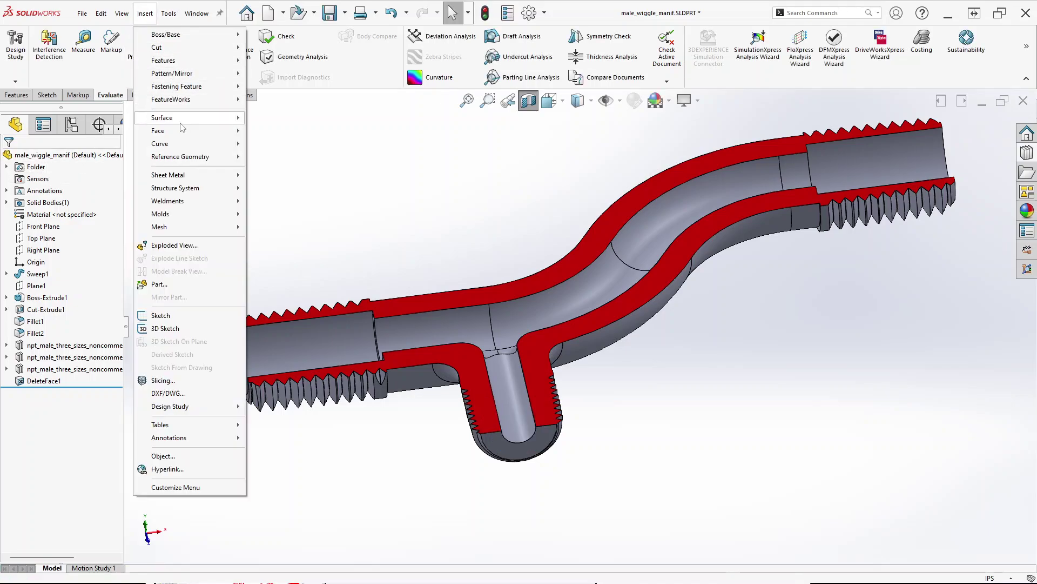
{"action": "mouse_move", "coordinate": [184, 131]}
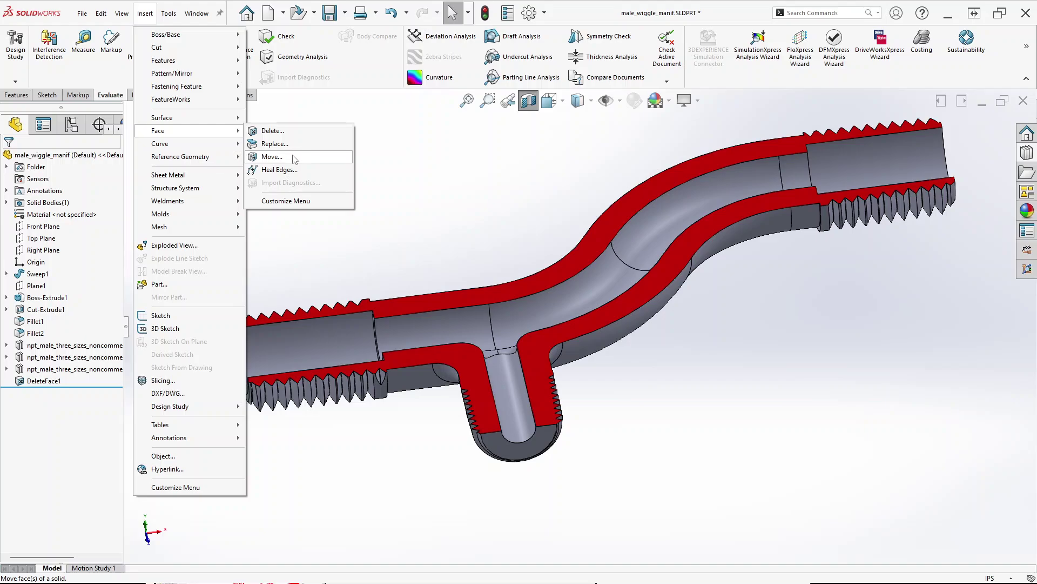
{"action": "left_click", "coordinate": [272, 131]}
{"action": "scroll", "coordinate": [399, 362], "scroll_direction": "down", "scroll_amount": 10}
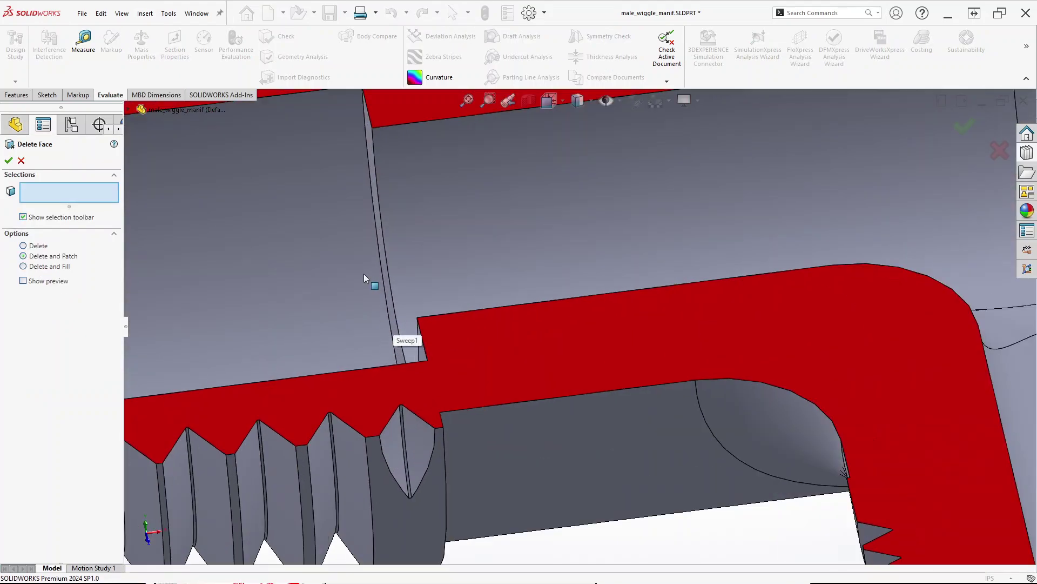
{"action": "left_click", "coordinate": [364, 275]}
{"action": "left_click", "coordinate": [382, 252]}
{"action": "scroll", "coordinate": [562, 303], "scroll_direction": "up", "scroll_amount": 10}
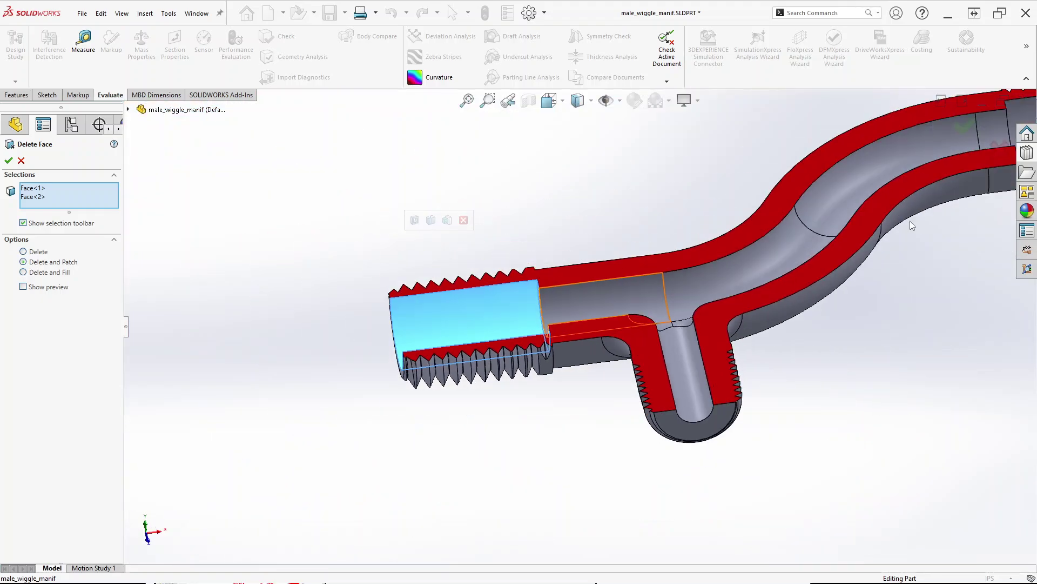
{"action": "middle_click_drag", "start_coordinate": [912, 225], "coordinate": [664, 327]}
{"action": "scroll", "coordinate": [754, 222], "scroll_direction": "down", "scroll_amount": 8}
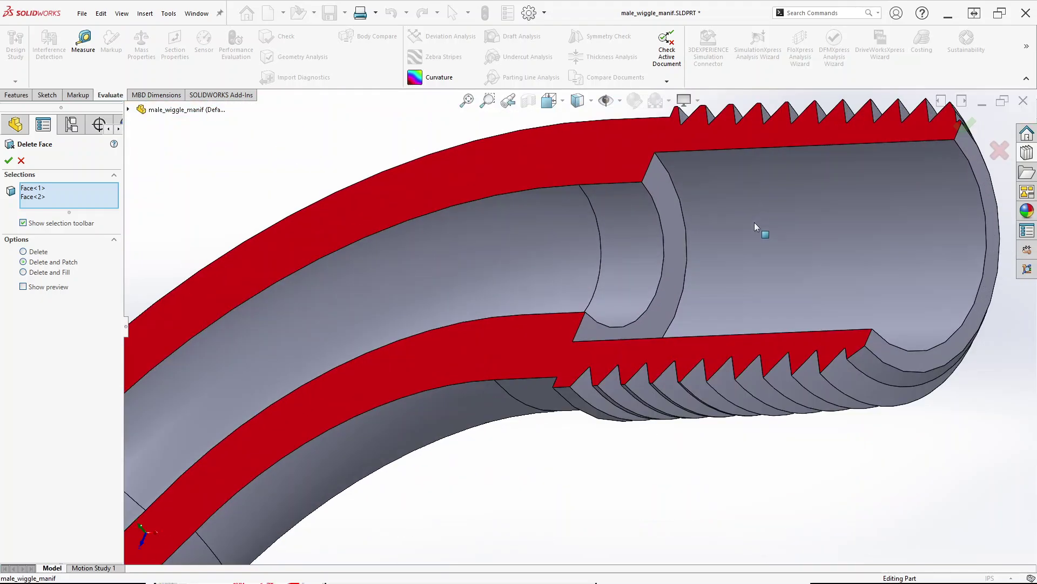
{"action": "left_click", "coordinate": [670, 196]}
{"action": "left_click", "coordinate": [715, 191]}
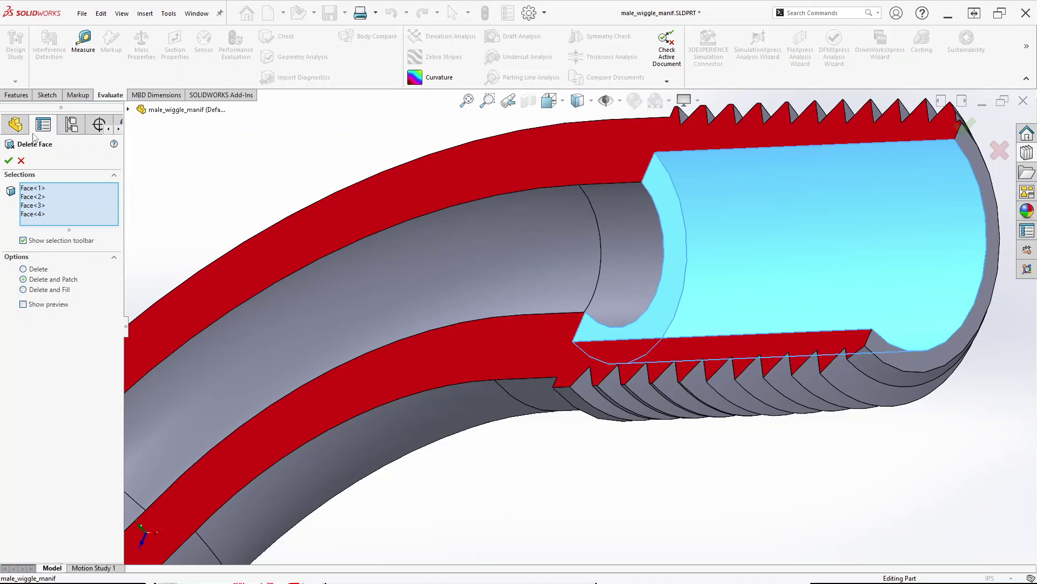
{"action": "left_click", "coordinate": [7, 161]}
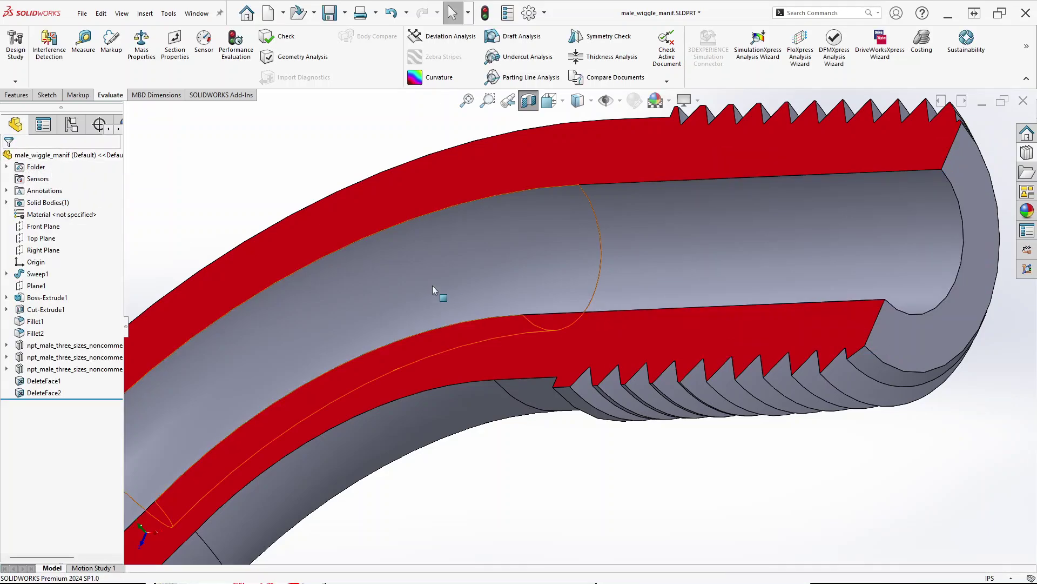
- Turn off the section view, then measure and copy the diameter of the shoulder edge where a main-end thread meets the pipe
{"action": "scroll", "coordinate": [435, 290], "scroll_direction": "up", "scroll_amount": 10}
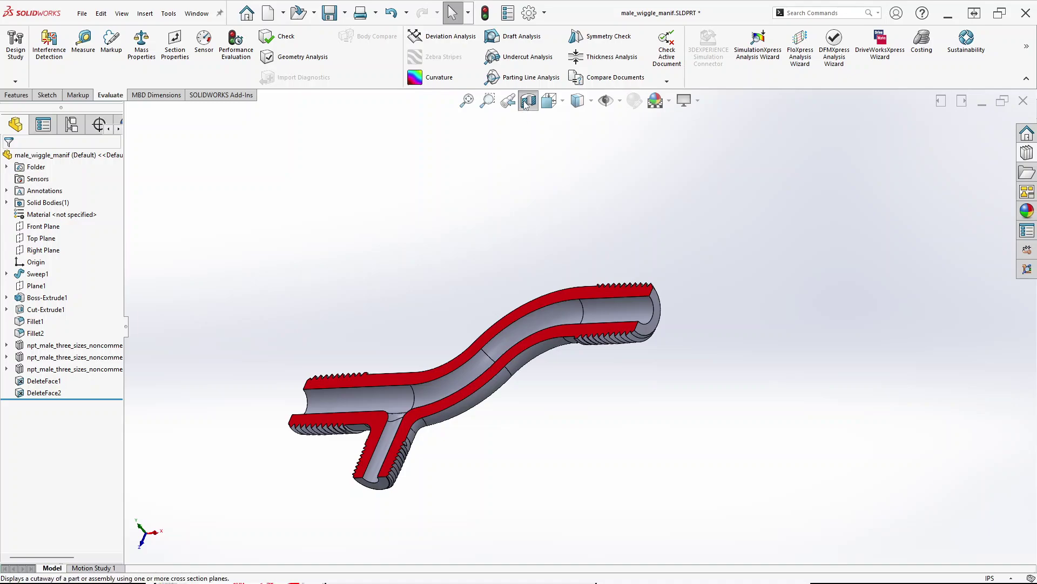
{"action": "left_click", "coordinate": [528, 102]}
{"action": "middle_click_drag", "start_coordinate": [483, 347], "coordinate": [558, 297]}
{"action": "scroll", "coordinate": [544, 285], "scroll_direction": "down", "scroll_amount": 10}
{"action": "scroll", "coordinate": [544, 281], "scroll_direction": "down", "scroll_amount": 5}
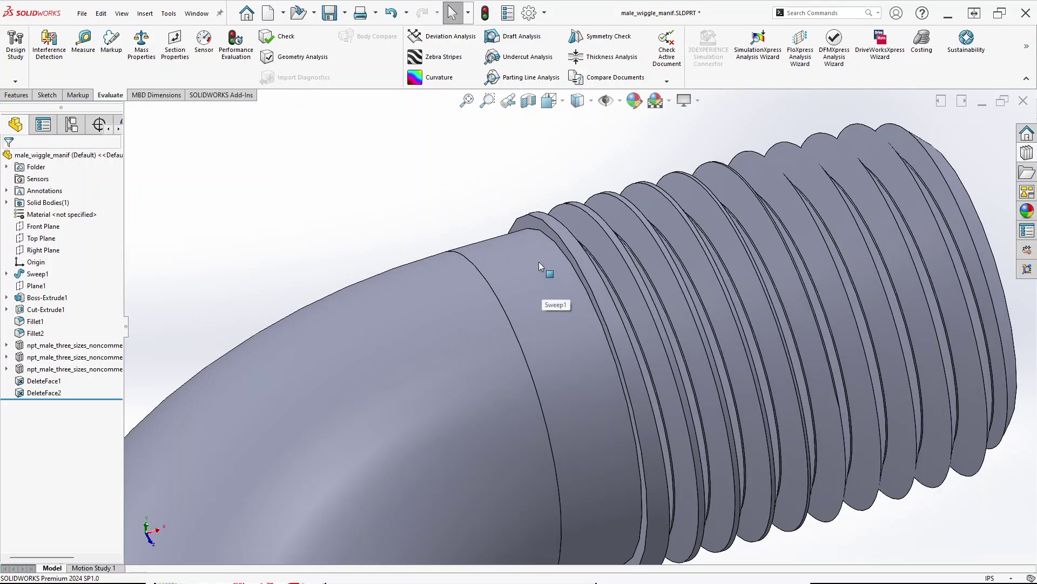
{"action": "left_click", "coordinate": [552, 204]}
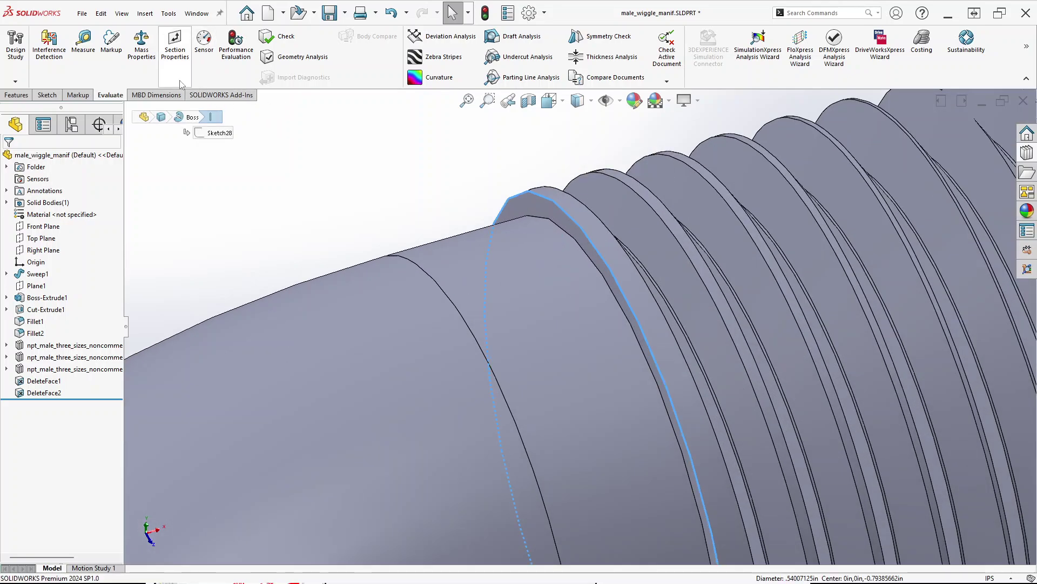
{"action": "left_click", "coordinate": [84, 43]}
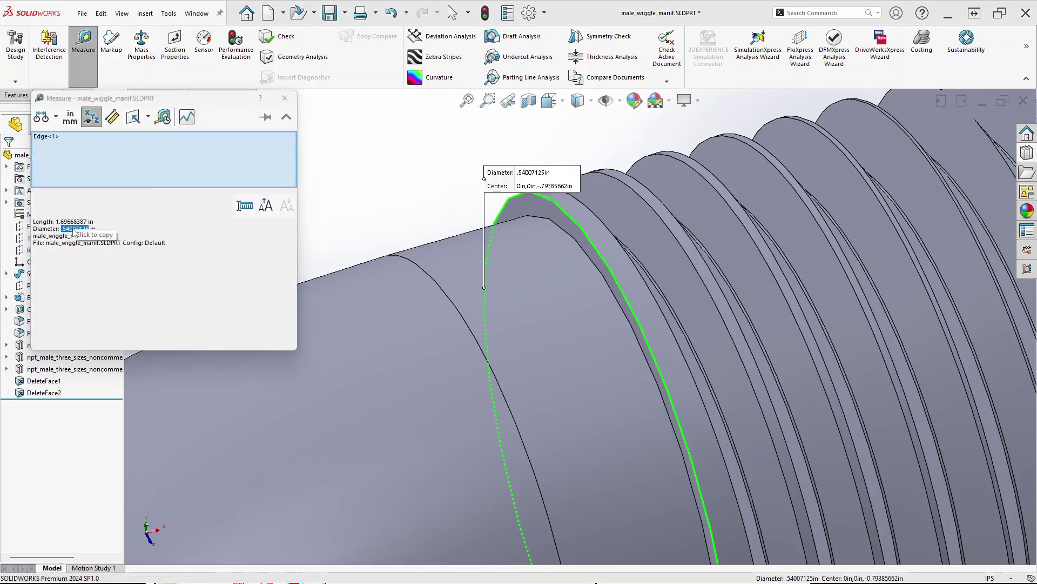
- Measure the pipe's bend face and the short straight face beside the thread to check the outer diameter
{"action": "scroll", "coordinate": [376, 325], "scroll_direction": "up", "scroll_amount": 5}
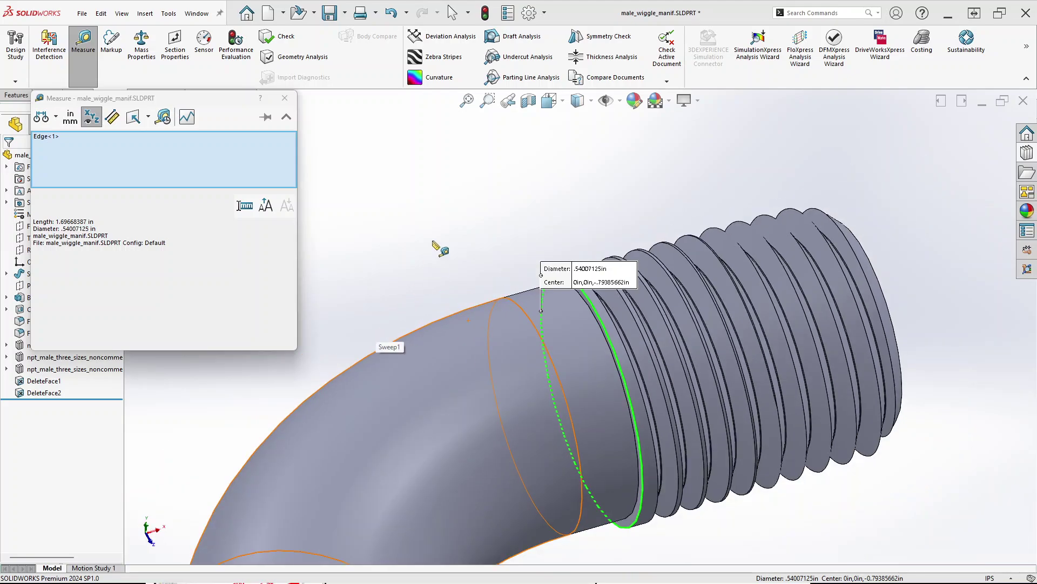
{"action": "left_click", "coordinate": [433, 244]}
{"action": "left_click", "coordinate": [512, 366]}
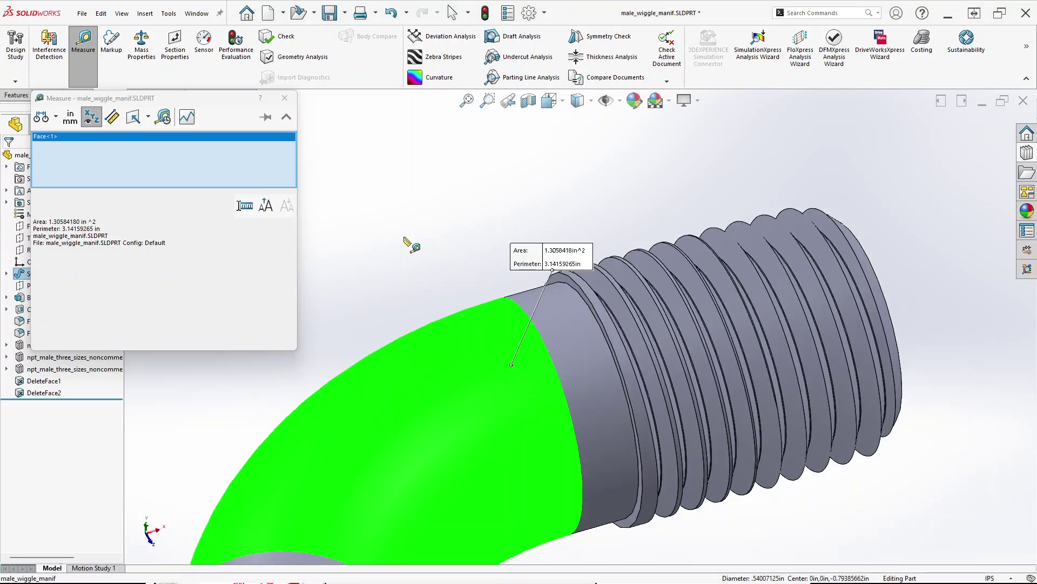
{"action": "left_click", "coordinate": [554, 317]}
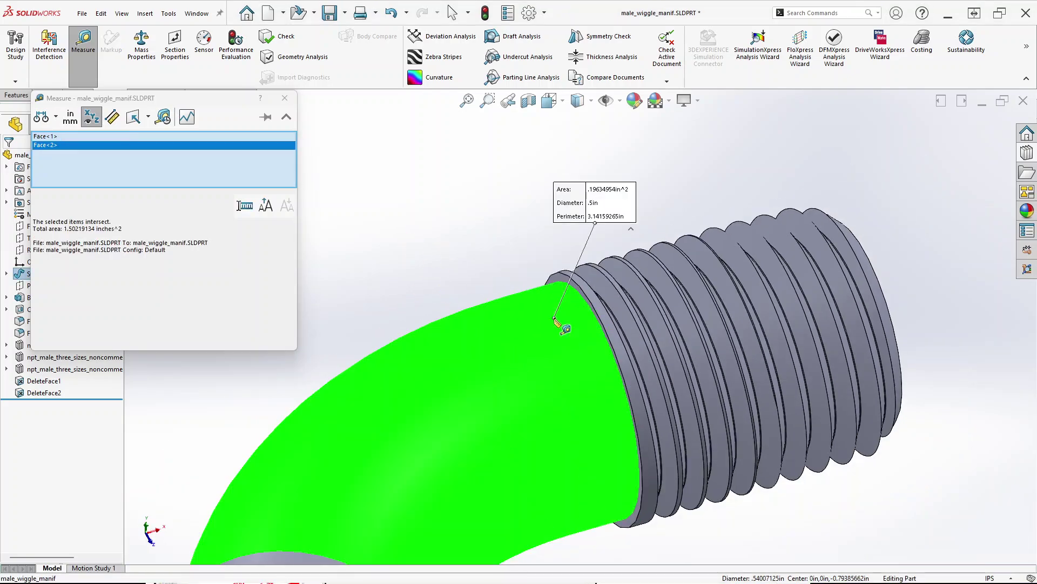
{"action": "left_click", "coordinate": [284, 98]}
- Set the swept main pipe's outer diameter to .54007125 in and rebuild the part
{"action": "left_click", "coordinate": [389, 169]}
{"action": "left_click", "coordinate": [575, 349]}
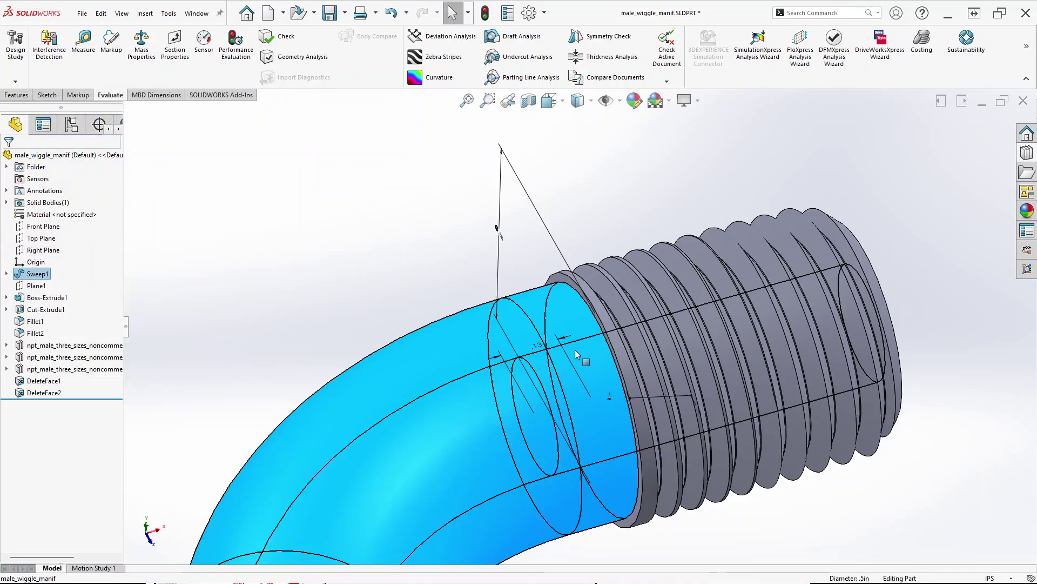
{"action": "double_click", "coordinate": [499, 229]}
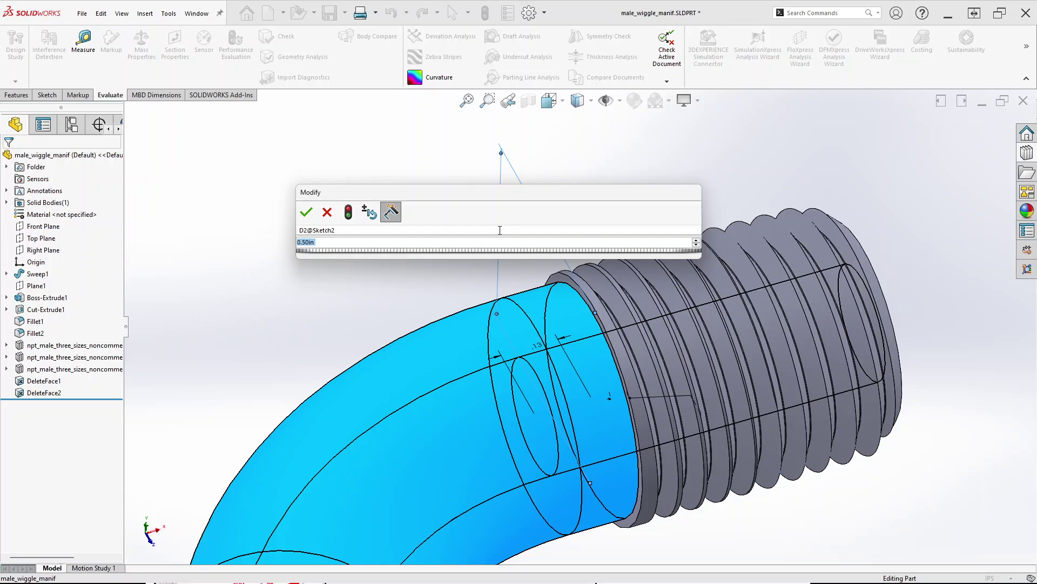
{"action": "type", "text": ".54007125"}
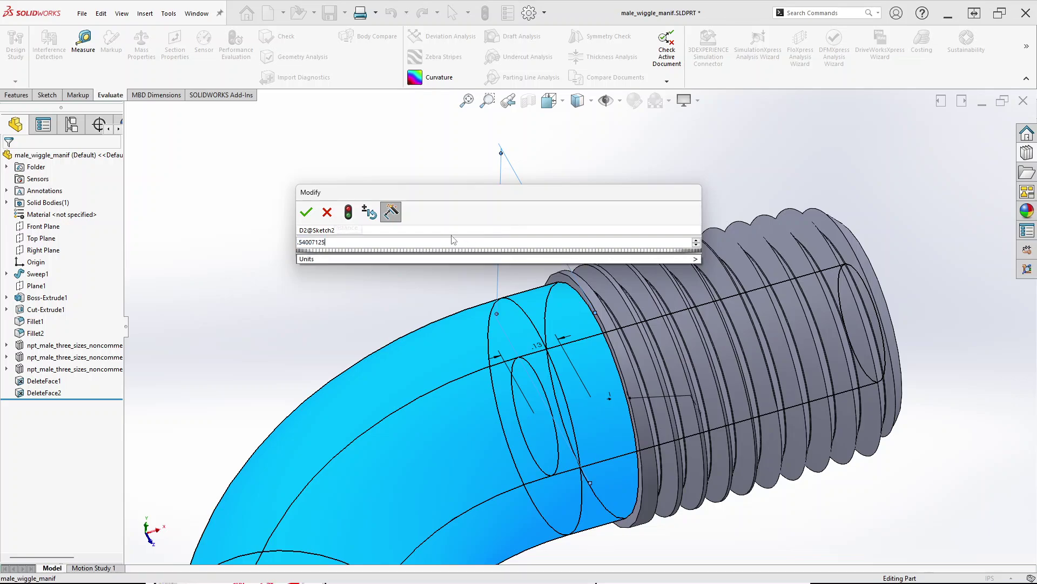
{"action": "left_click", "coordinate": [306, 212]}
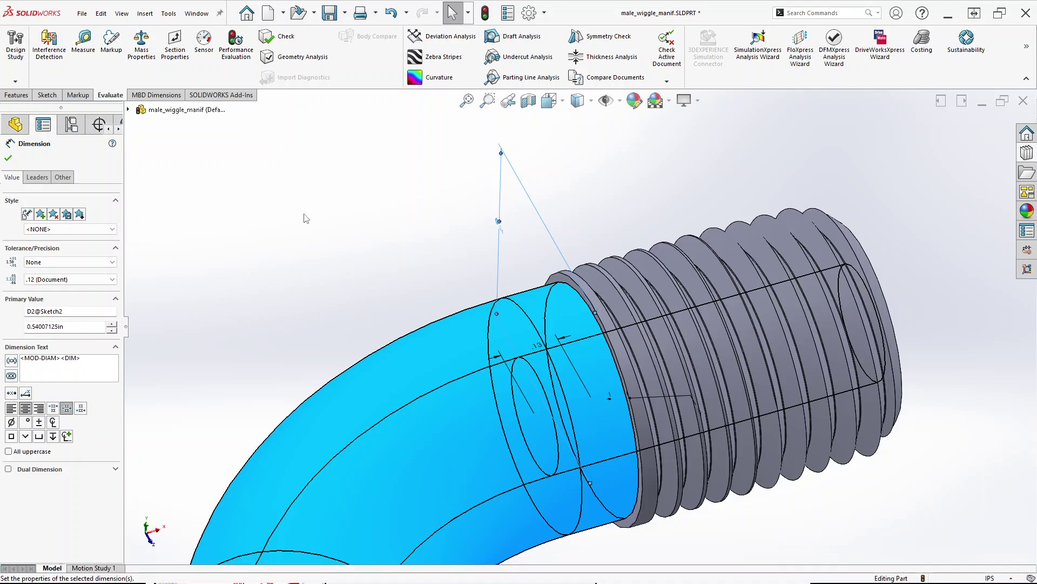
{"action": "key", "text": "Escape"}
{"action": "left_click", "coordinate": [484, 14]}
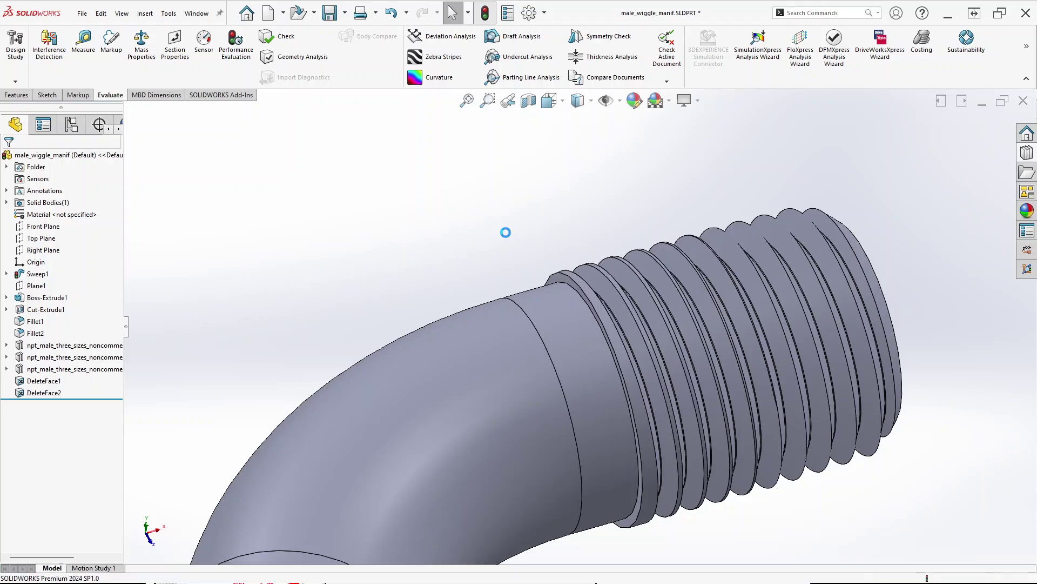
- Measure and copy the diameter of the edge where the side branch's thread meets the plain branch wall
{"action": "scroll", "coordinate": [530, 400], "scroll_direction": "up", "scroll_amount": 5}
{"action": "scroll", "coordinate": [530, 400], "scroll_direction": "up", "scroll_amount": 3}
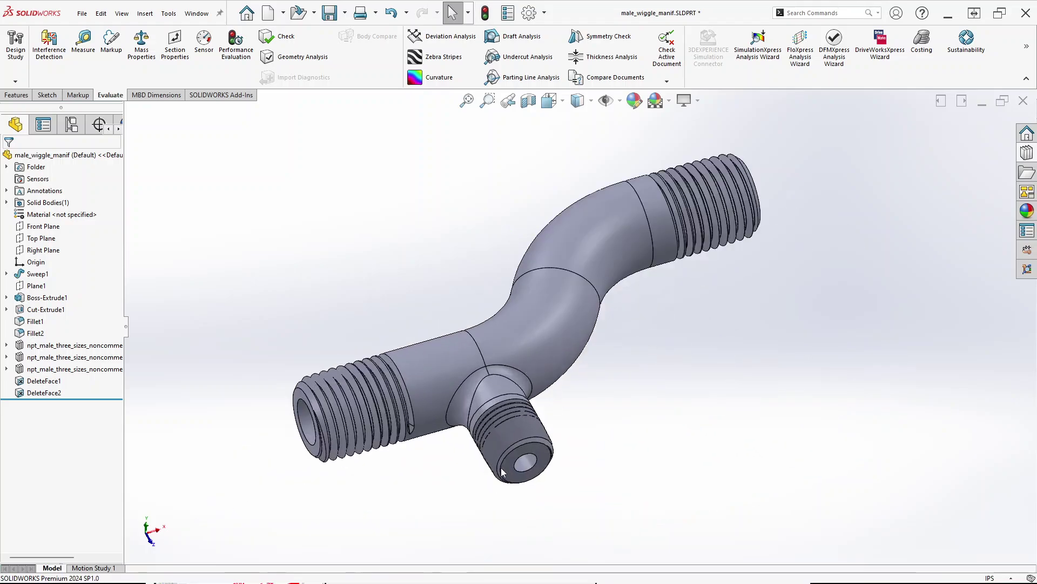
{"action": "scroll", "coordinate": [507, 372], "scroll_direction": "down", "scroll_amount": 5}
{"action": "middle_click_drag", "start_coordinate": [507, 372], "coordinate": [602, 418]}
{"action": "scroll", "coordinate": [455, 320], "scroll_direction": "down", "scroll_amount": 3}
{"action": "scroll", "coordinate": [566, 306], "scroll_direction": "down", "scroll_amount": 5}
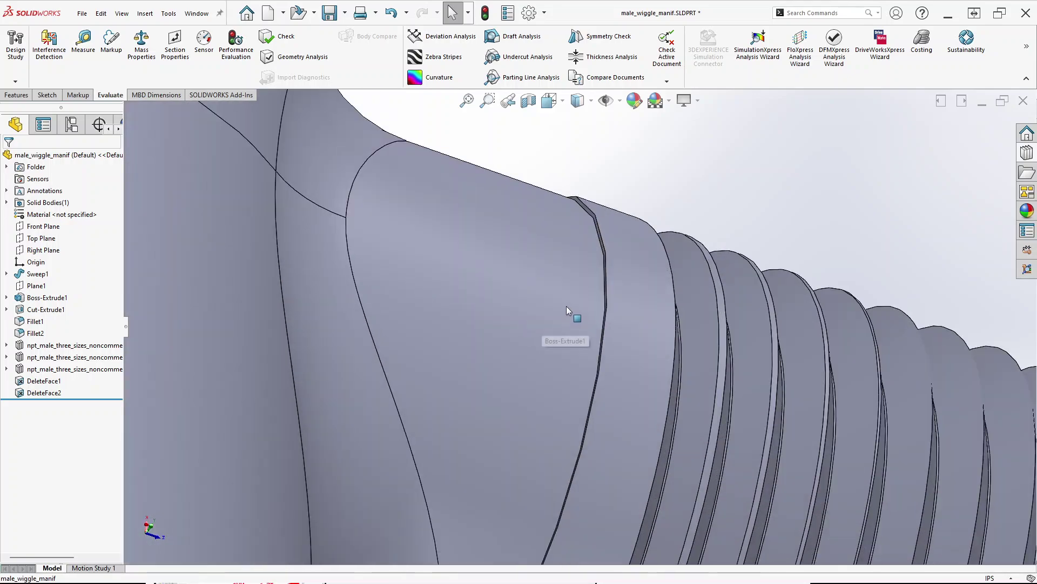
{"action": "left_click", "coordinate": [602, 242]}
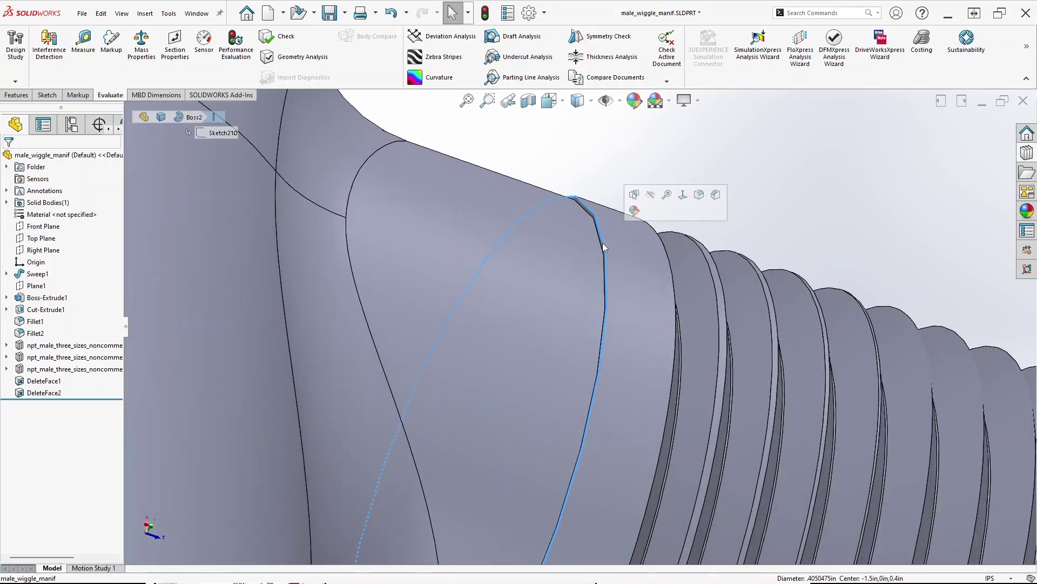
{"action": "left_click", "coordinate": [83, 42]}
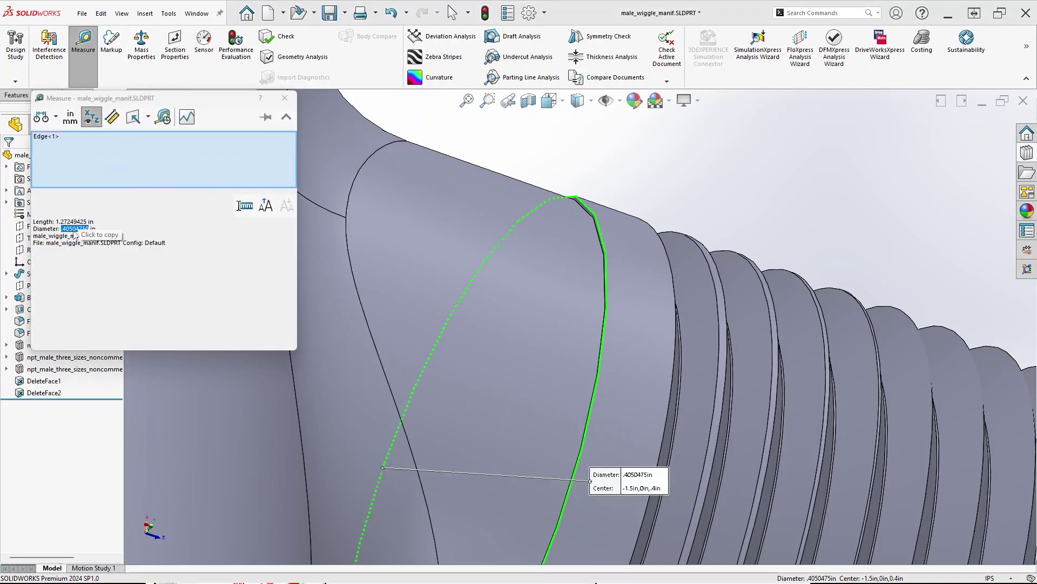
{"action": "left_click", "coordinate": [567, 169]}
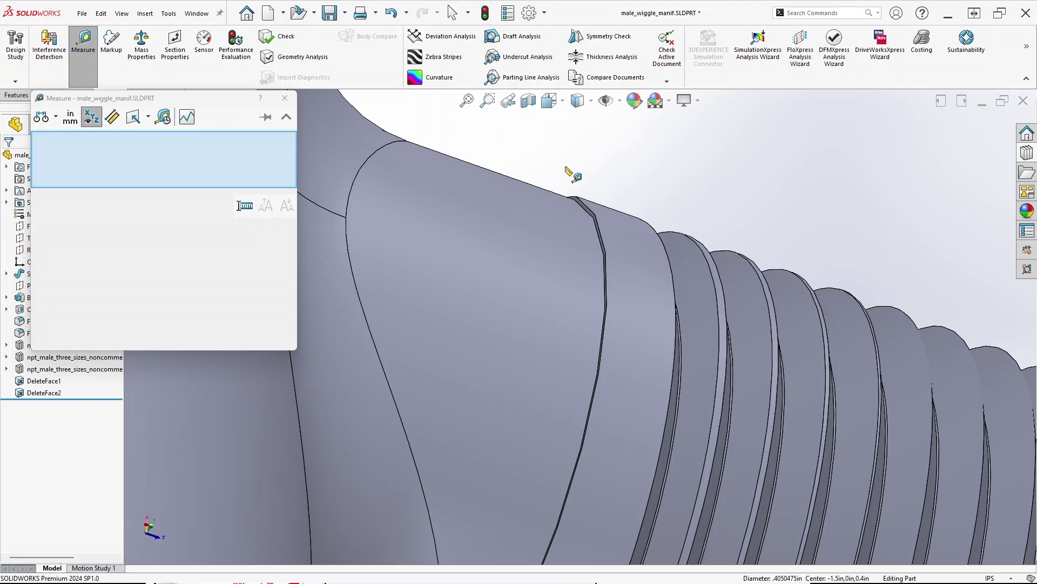
{"action": "left_click", "coordinate": [284, 98]}
- Set the side branch boss's outer diameter to .40504750 in and rebuild the part
{"action": "left_click", "coordinate": [492, 250]}
{"action": "scroll", "coordinate": [581, 324], "scroll_direction": "up", "scroll_amount": 6}
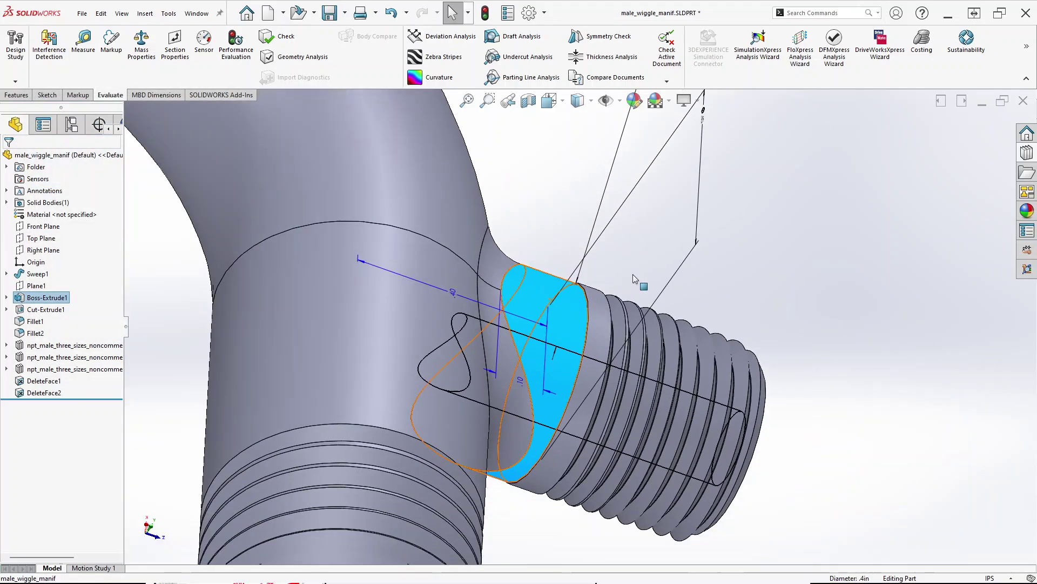
{"action": "double_click", "coordinate": [686, 159]}
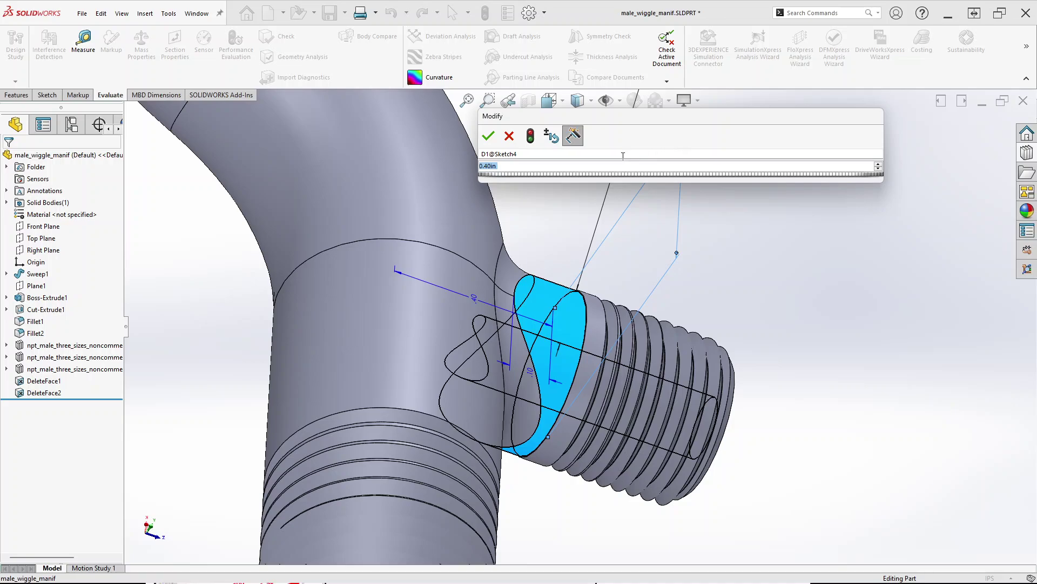
{"action": "type", "text": ".40504750"}
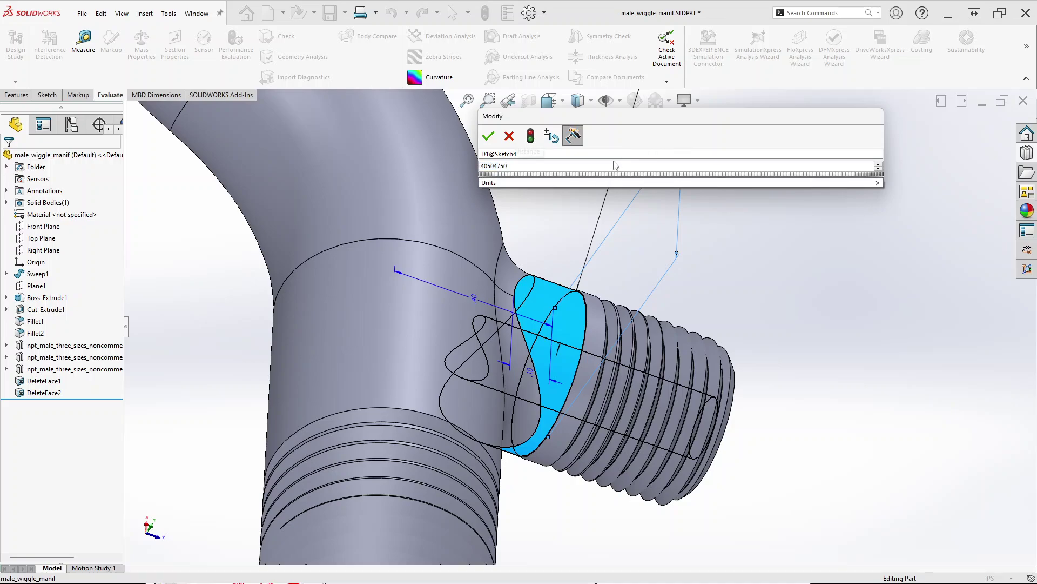
{"action": "left_click", "coordinate": [489, 136]}
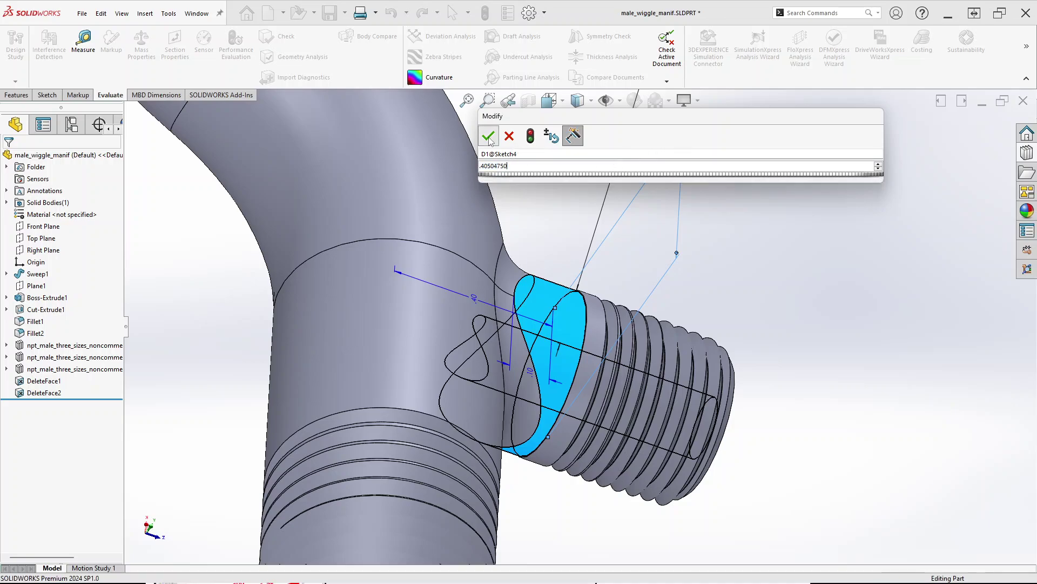
{"action": "left_click", "coordinate": [815, 294]}
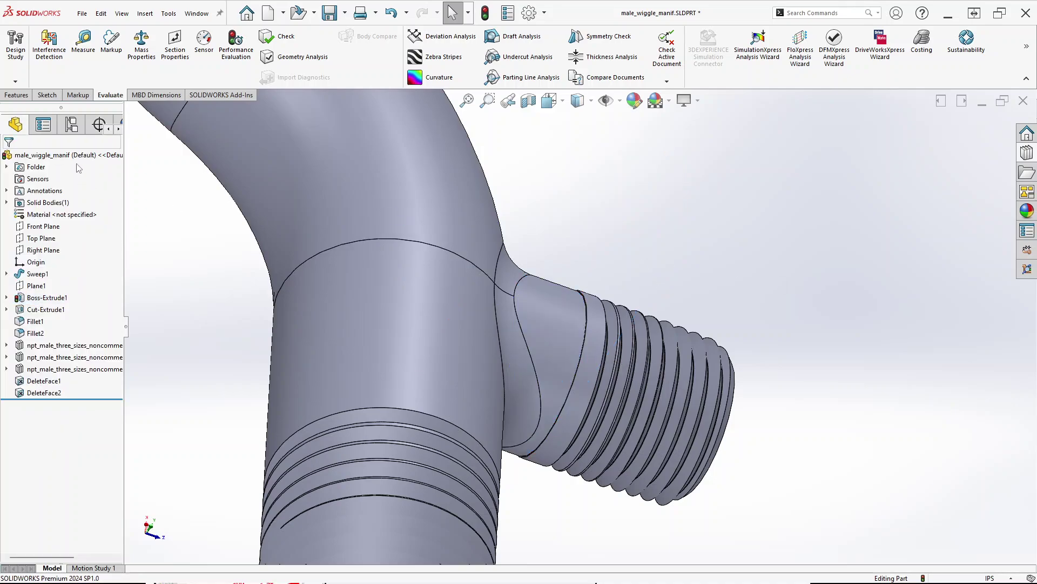
{"action": "left_click", "coordinate": [486, 15]}
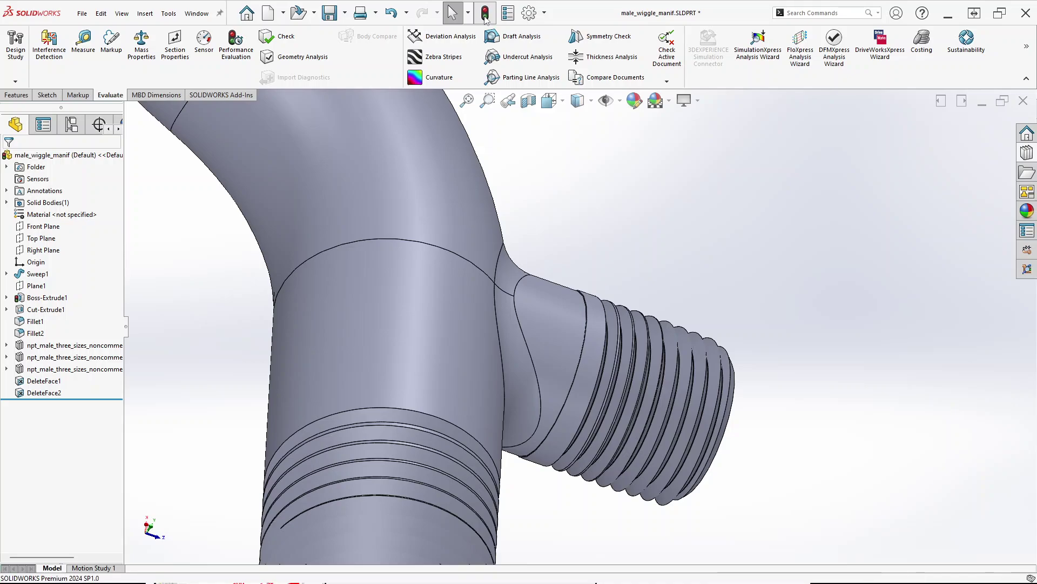
- Section the manifold on the Top Plane to inspect the bores and the transitions between the threads and the pipe walls
{"action": "scroll", "coordinate": [459, 209], "scroll_direction": "up", "scroll_amount": 6}
{"action": "middle_click_drag", "start_coordinate": [551, 134], "coordinate": [463, 245]}
{"action": "left_click", "coordinate": [530, 101]}
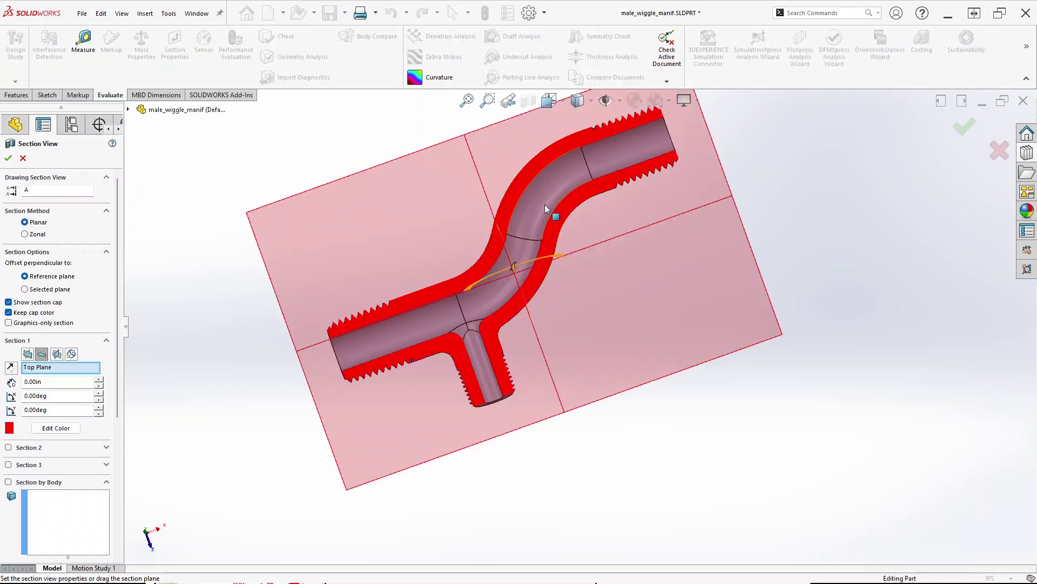
{"action": "scroll", "coordinate": [544, 204], "scroll_direction": "up", "scroll_amount": 2}
{"action": "scroll", "coordinate": [572, 223], "scroll_direction": "down", "scroll_amount": 1}
{"action": "scroll", "coordinate": [567, 192], "scroll_direction": "up", "scroll_amount": 1}
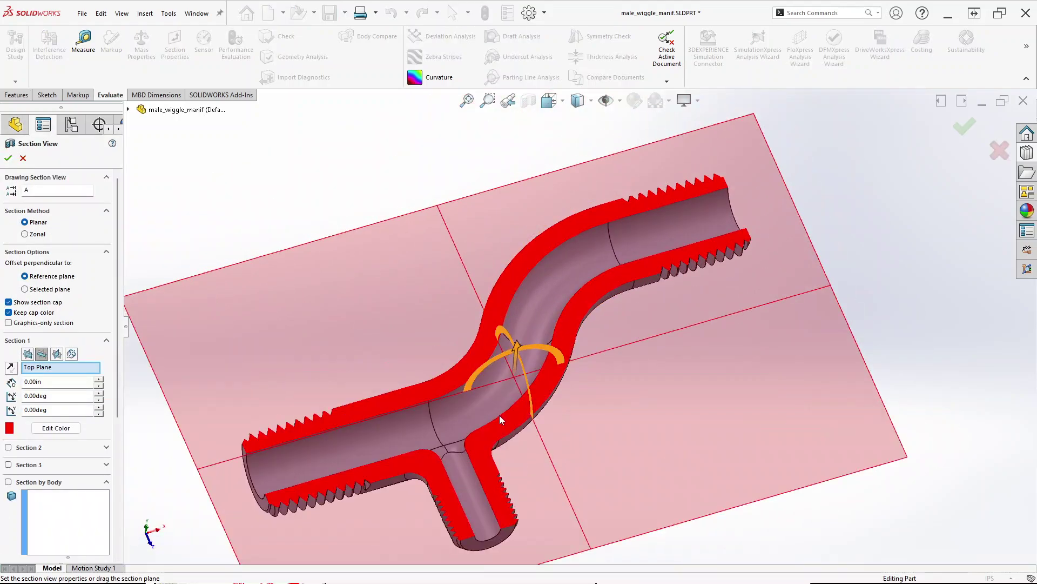
{"action": "middle_click_drag", "start_coordinate": [458, 414], "coordinate": [439, 394]}
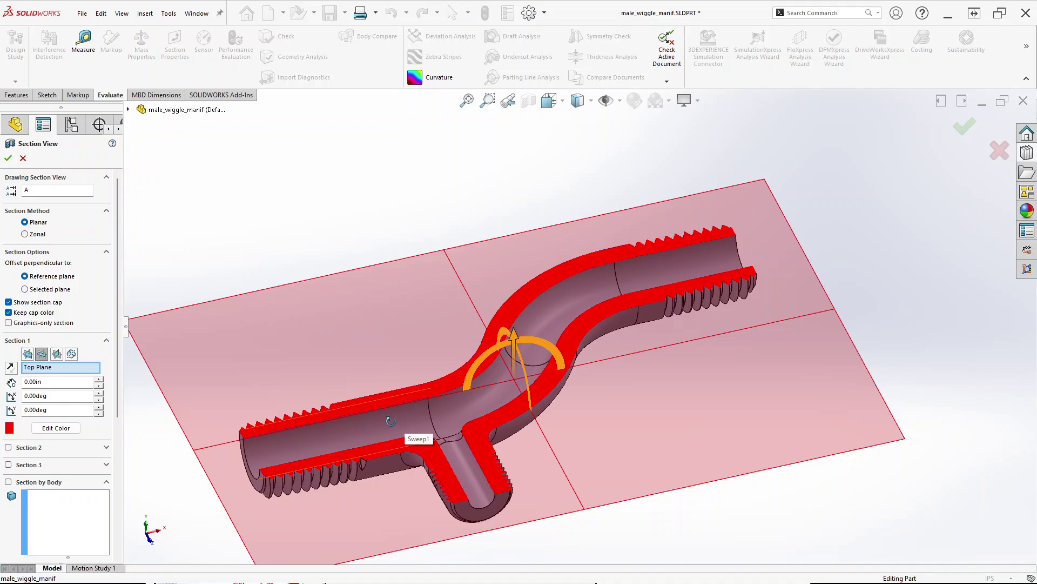
{"action": "middle_click_drag", "start_coordinate": [391, 414], "coordinate": [415, 455]}
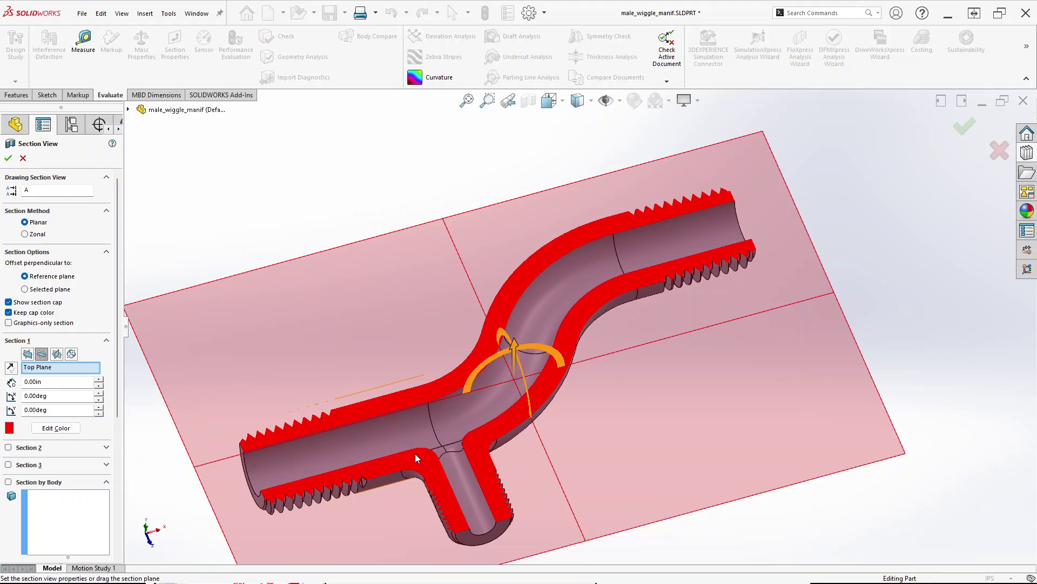
- Switch to Firefox and show the Verified CAD products page over the model
{"action": "key", "text": "alt+Tab"}
{"action": "key", "text": "alt+Tab"}
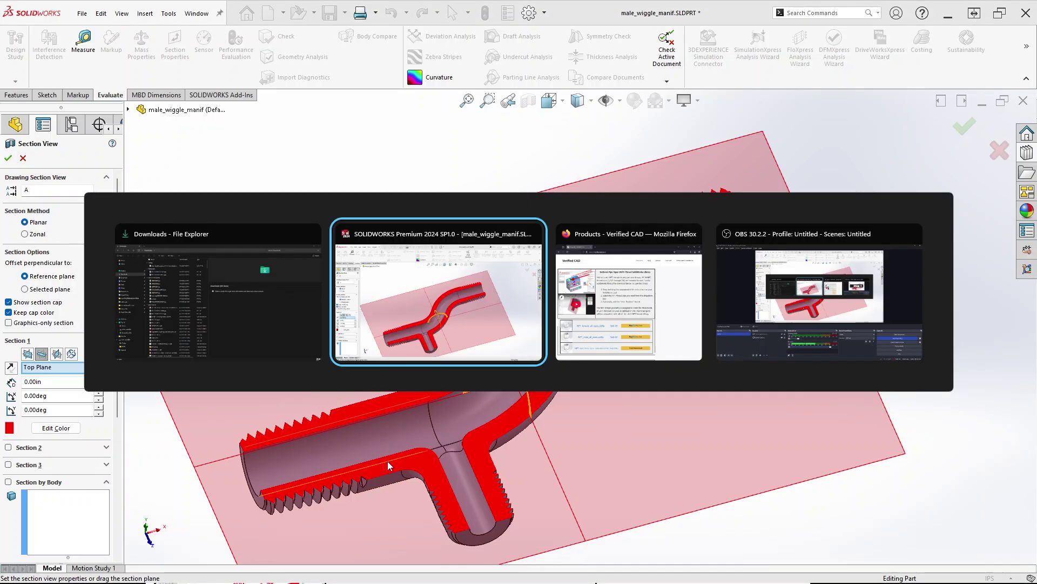
{"action": "key", "text": "alt+Tab"}
{"action": "left_click_drag", "start_coordinate": [410, 457], "coordinate": [473, 44]}
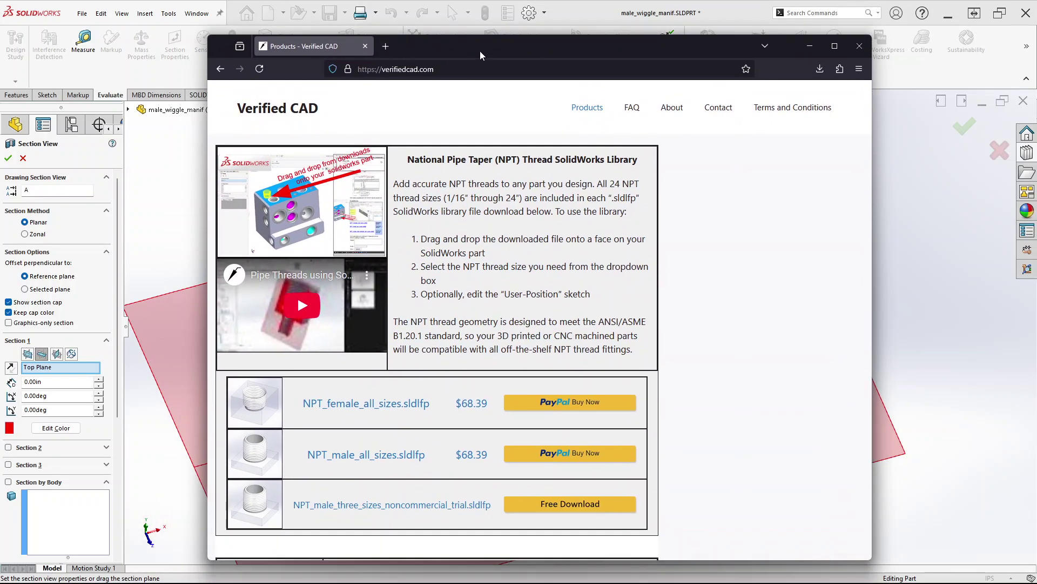